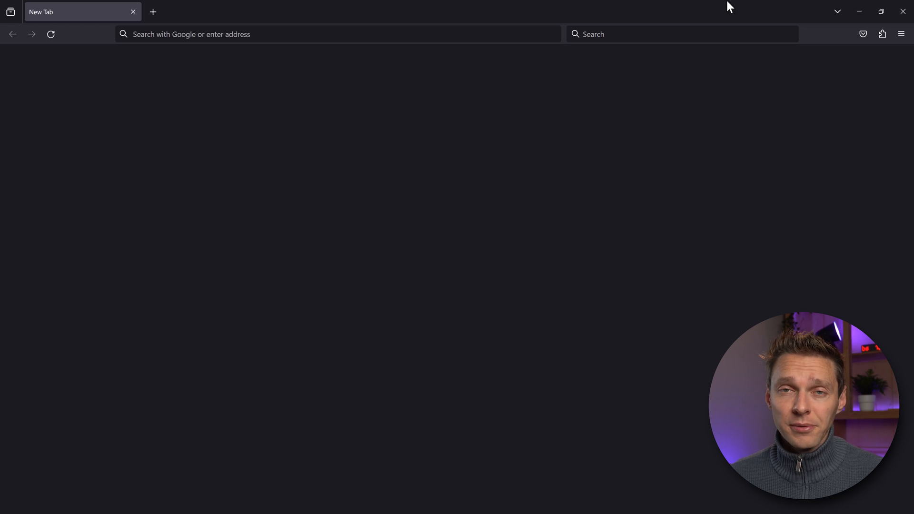
Step: Open the web page wpressdoctor.com/cryptocheckout
key("ctrl+l")
type("wpressdoctorc")
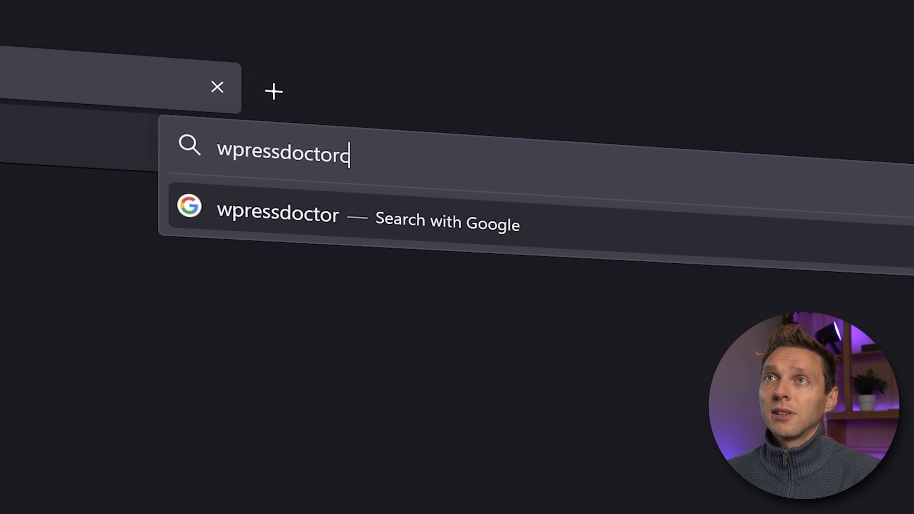
key("BackSpace")
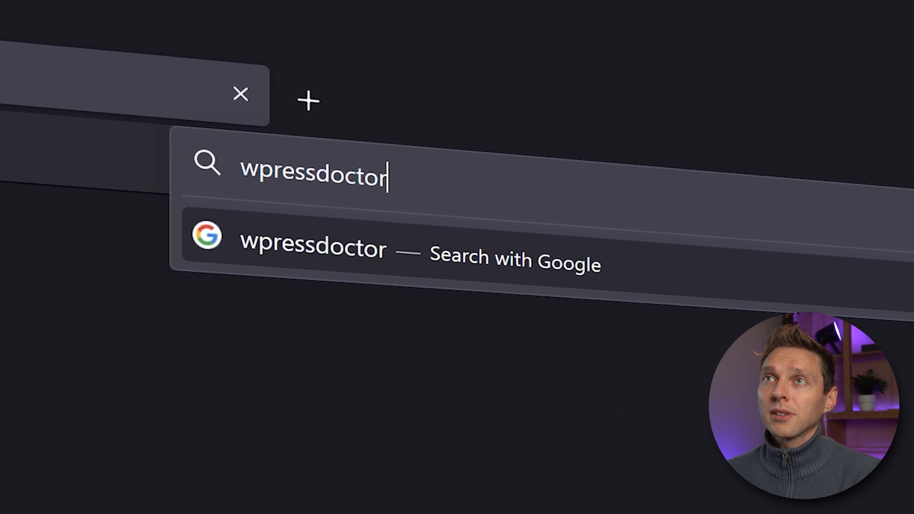
type(".com/c")
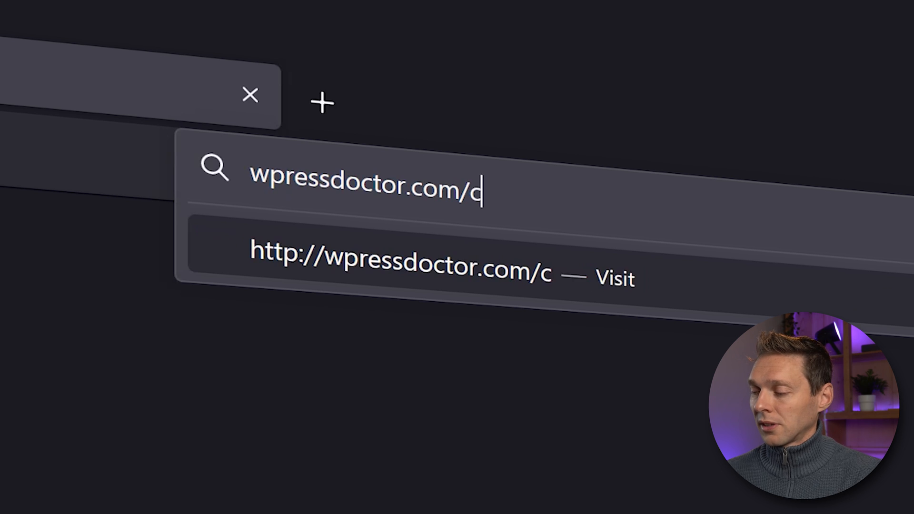
type("ryptocheckout")
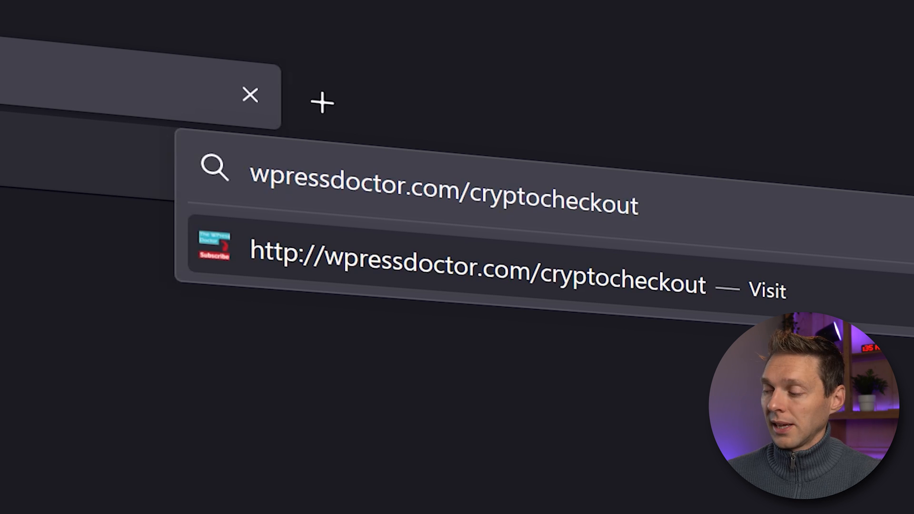
key("Return")
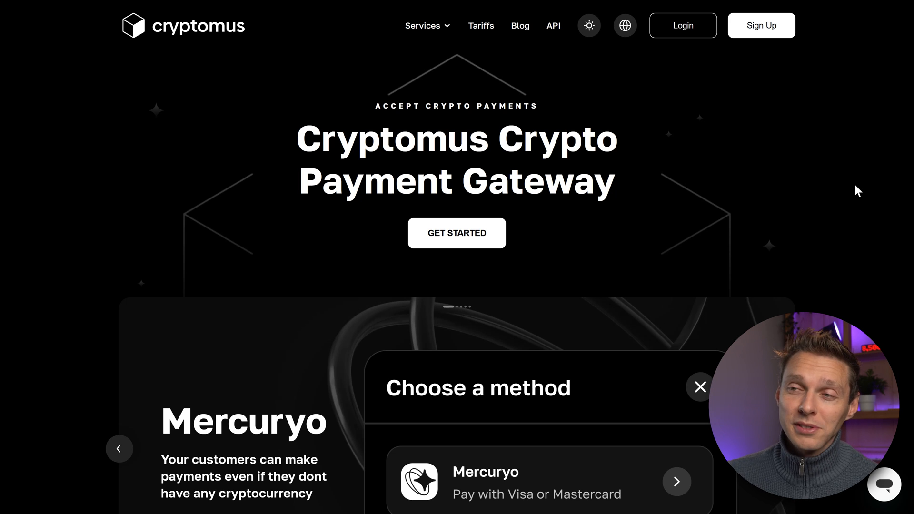
Step: Look through the Cryptomus payment gateway page and the crypto converter page with its market and set-limit conversion sections
middle_click(872, 172)
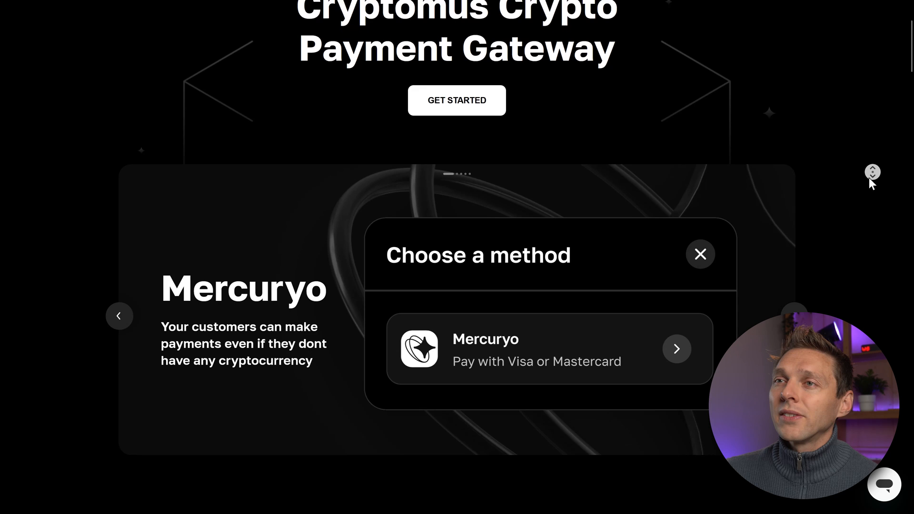
left_click(870, 178)
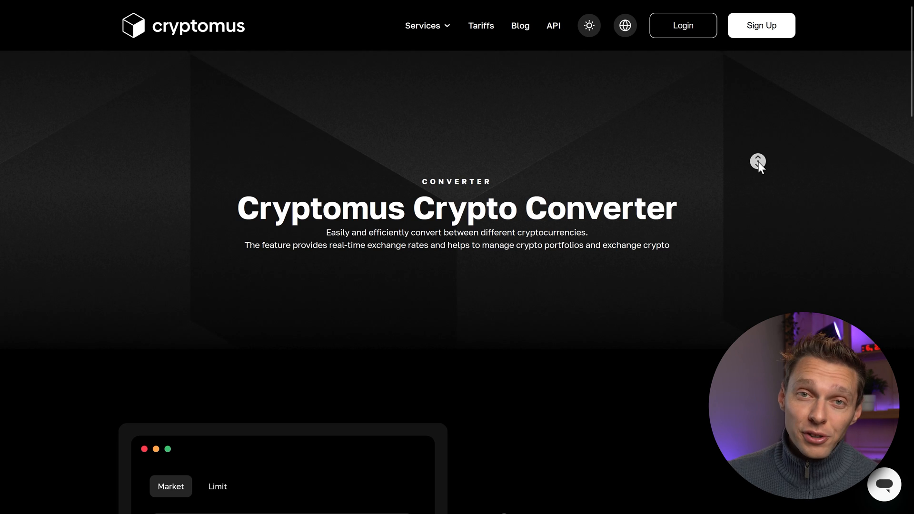
scroll(759, 162, "down", 5)
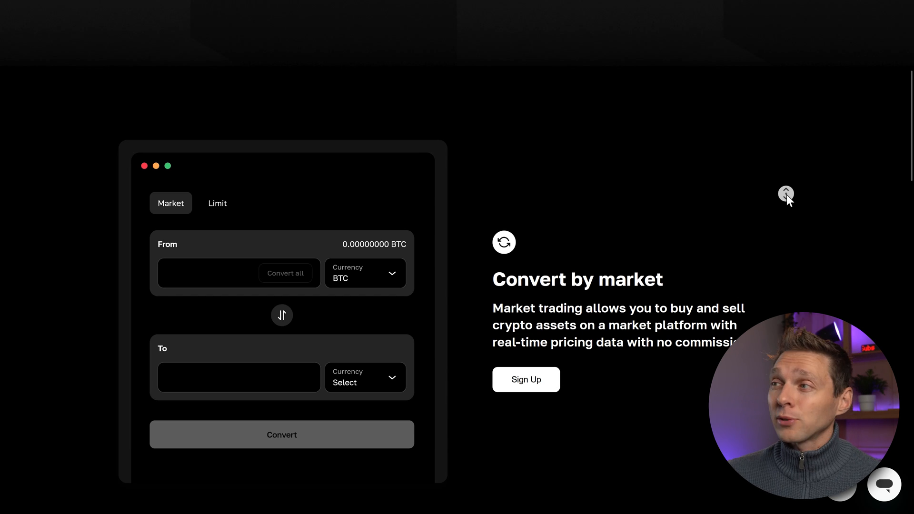
scroll(787, 195, "down", 3)
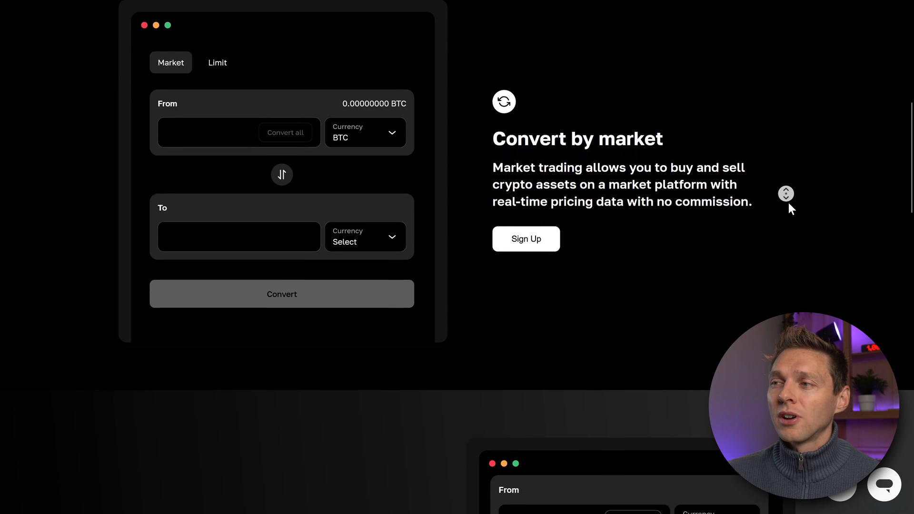
scroll(791, 208, "down", 7)
middle_click(792, 205)
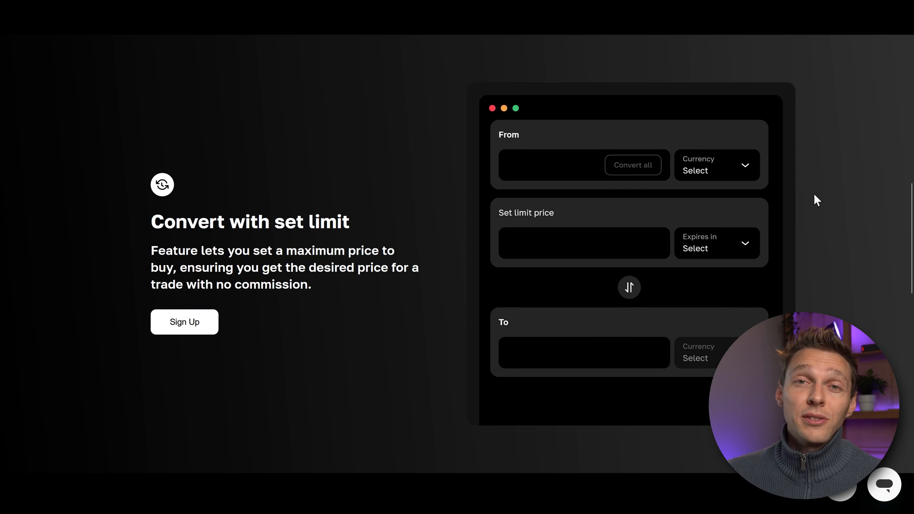
scroll(784, 189, "down", 7)
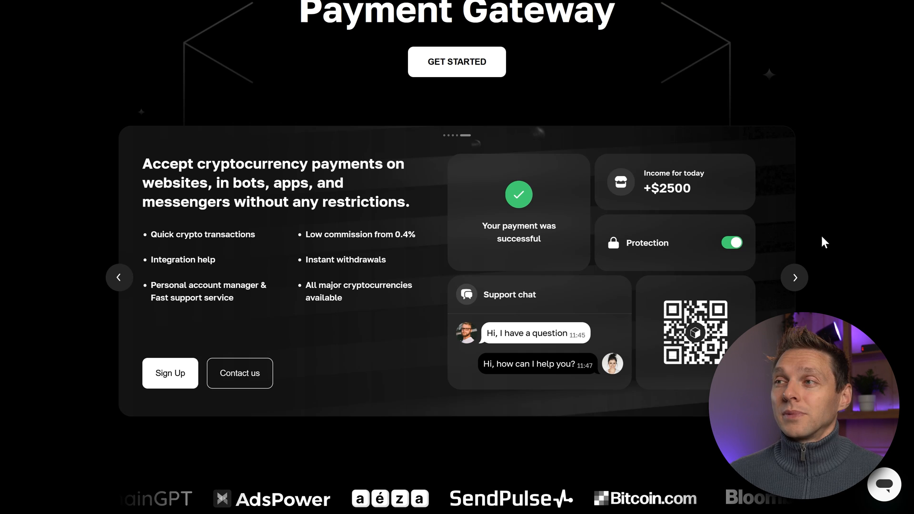
scroll(824, 243, "up", 3)
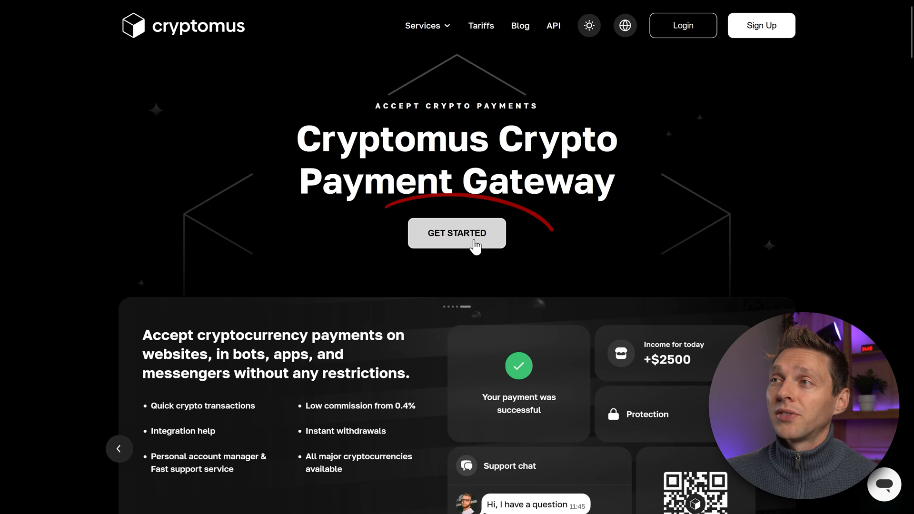
Step: Get started with a Cryptomus sign-up by e-mail, enter the e-mail address and account password, and agree to the terms
left_click(460, 243)
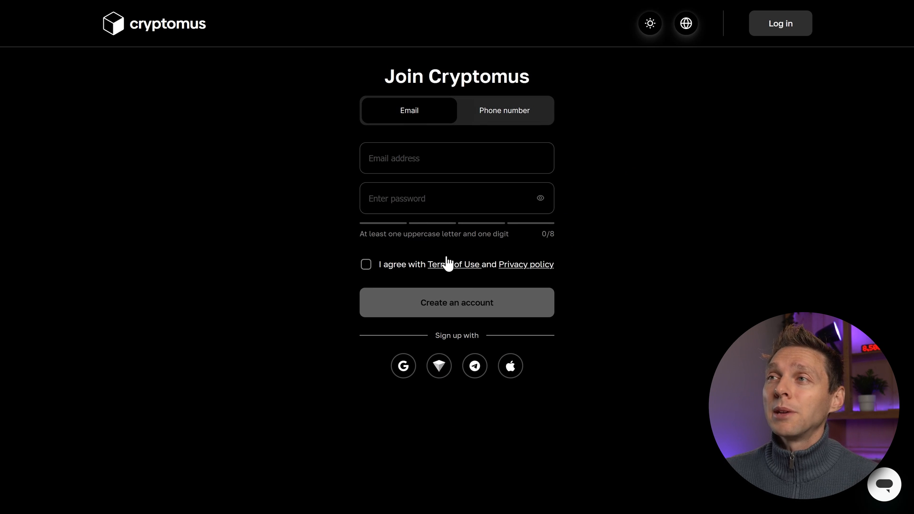
left_click(406, 159)
key("ctrl+v")
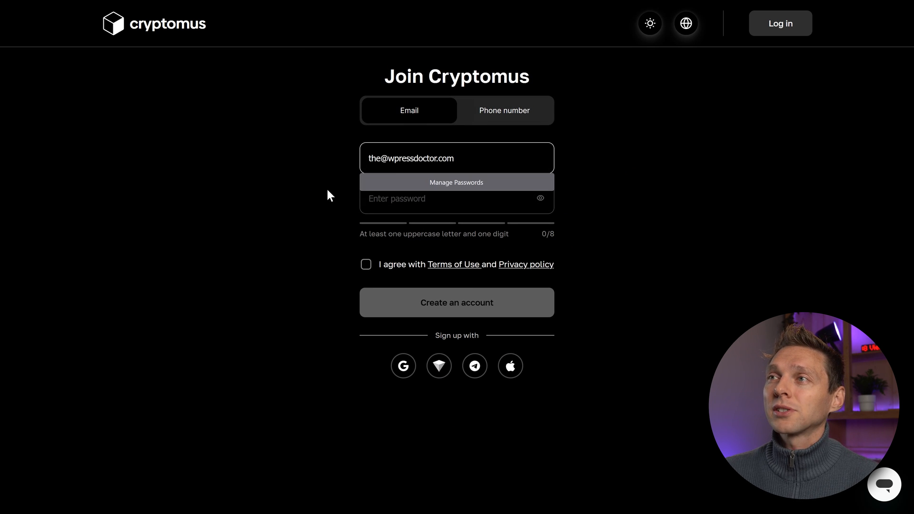
left_click(327, 187)
left_click(360, 205)
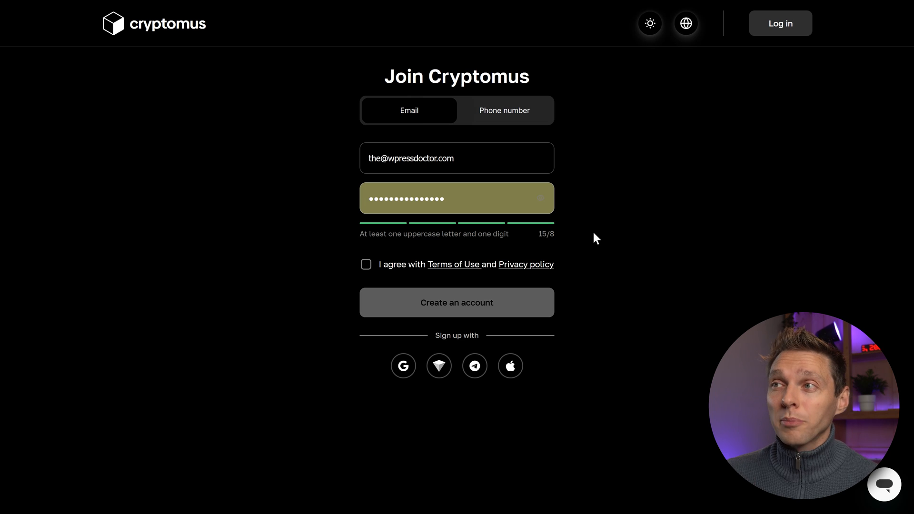
left_click(365, 264)
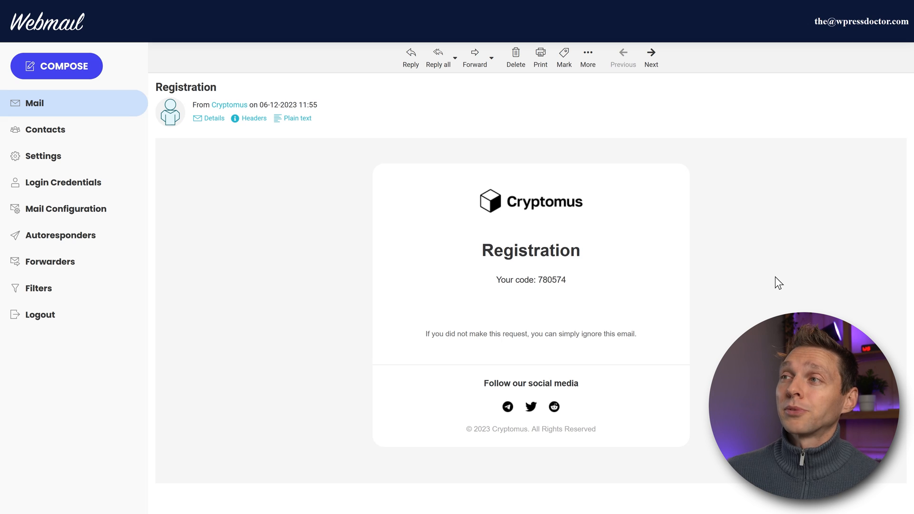
Step: Copy the verification code from the Cryptomus registration e-mail, enter it on the confirmation page and create the account
right_click(559, 280)
left_click(570, 288)
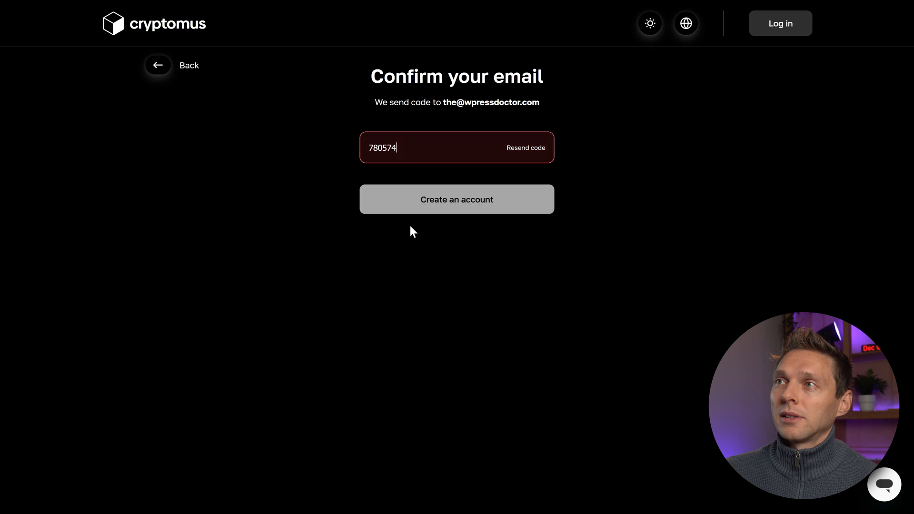
left_click(468, 210)
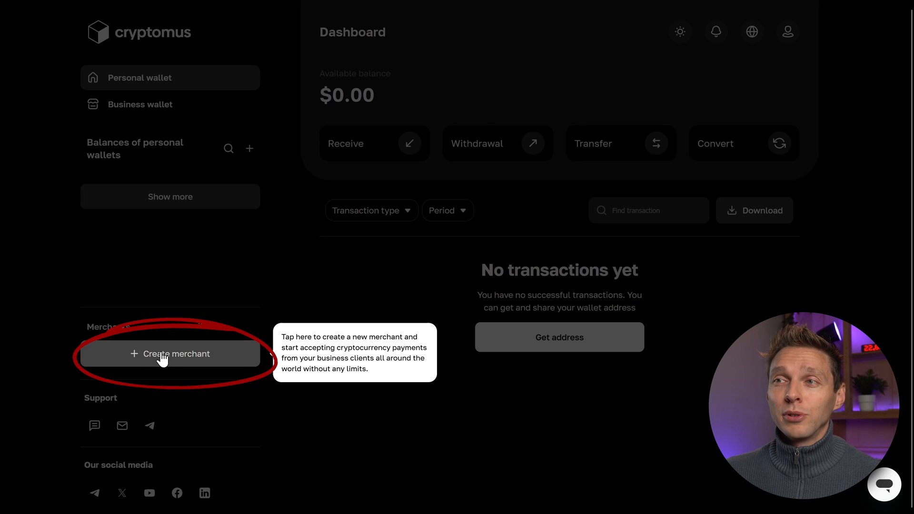
Step: Create a new merchant named WPressDoctor_WooComm
left_click(227, 356)
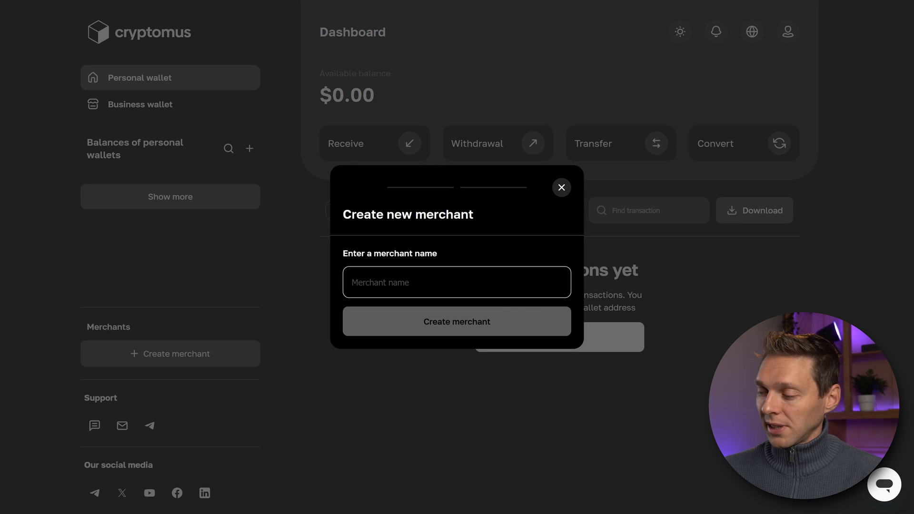
type("WP")
type("ressDoctor_WooComm")
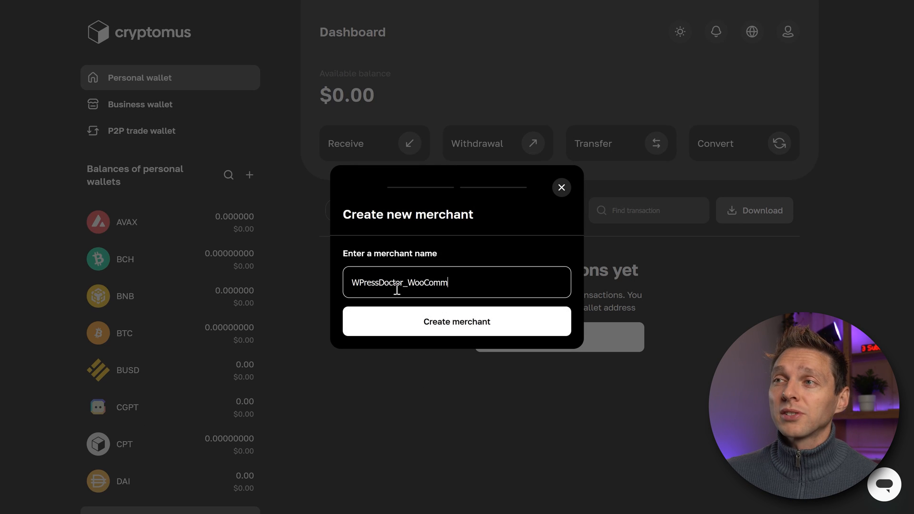
left_click(453, 325)
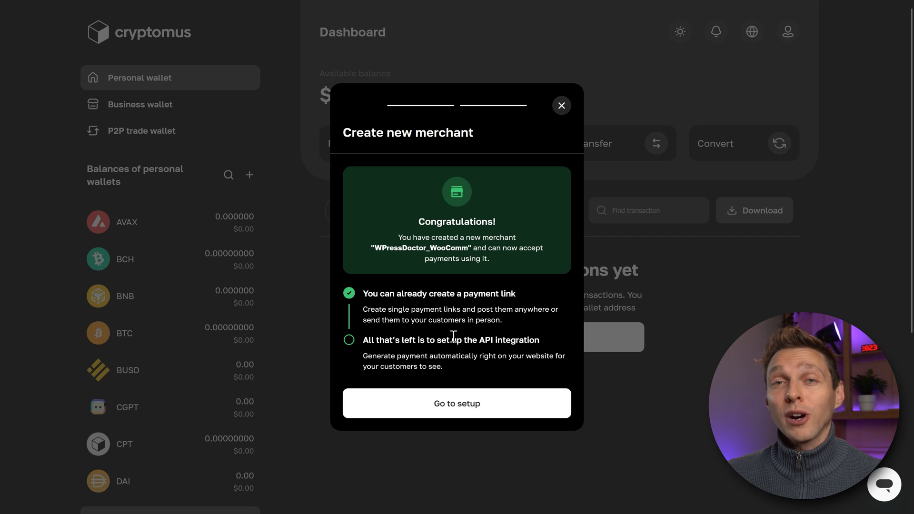
left_click(457, 404)
middle_click(668, 312)
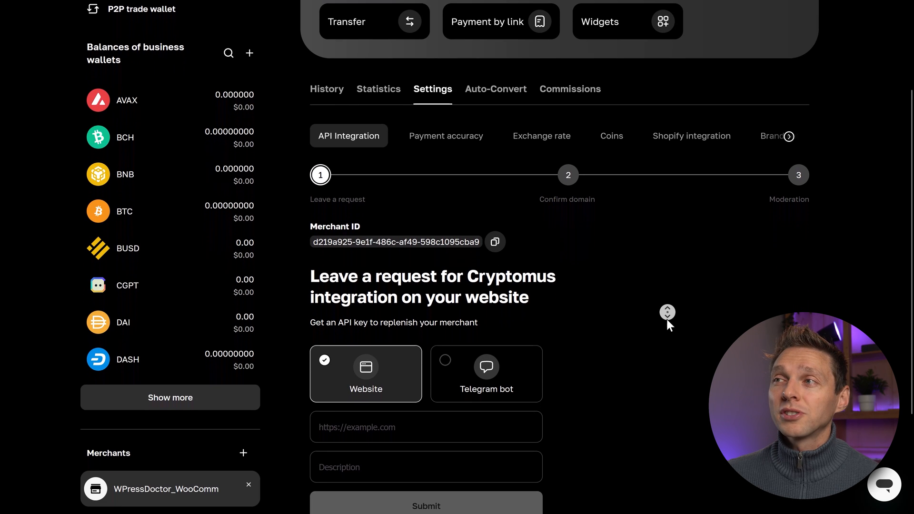
middle_click(666, 320)
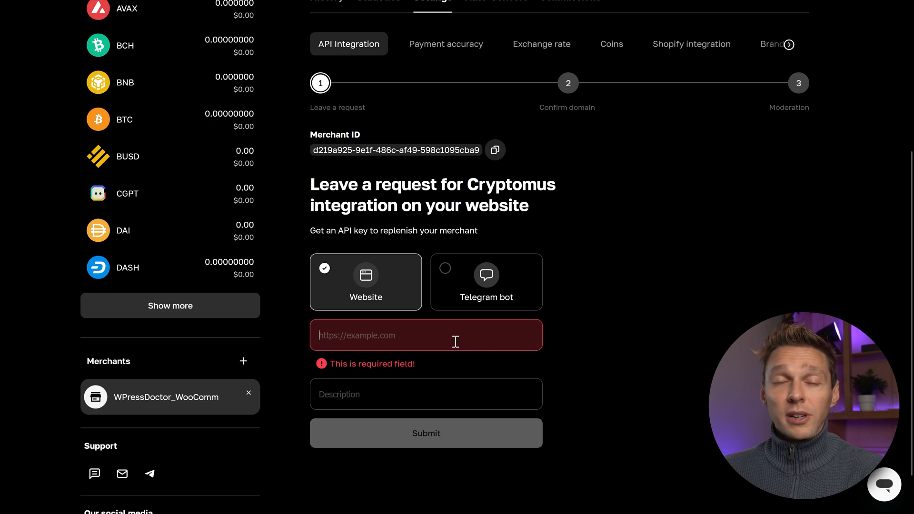
left_click(426, 338)
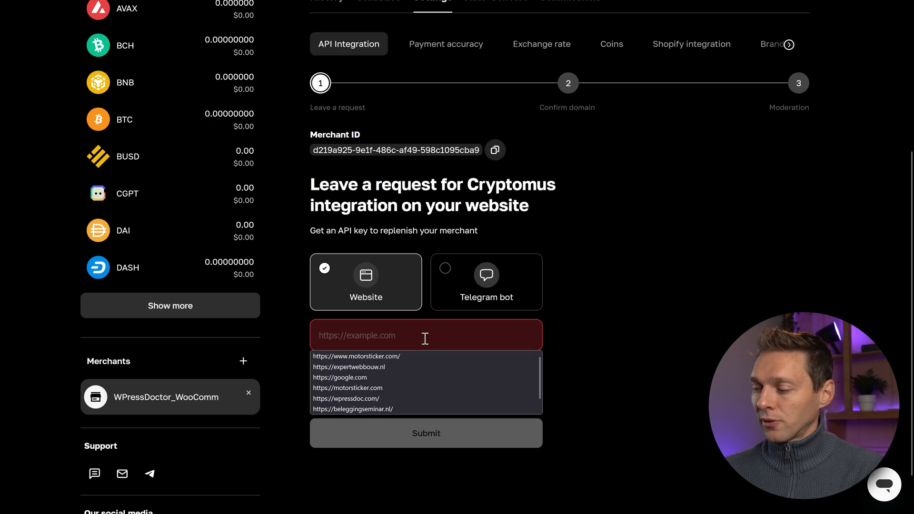
type("https:/")
left_click(387, 382)
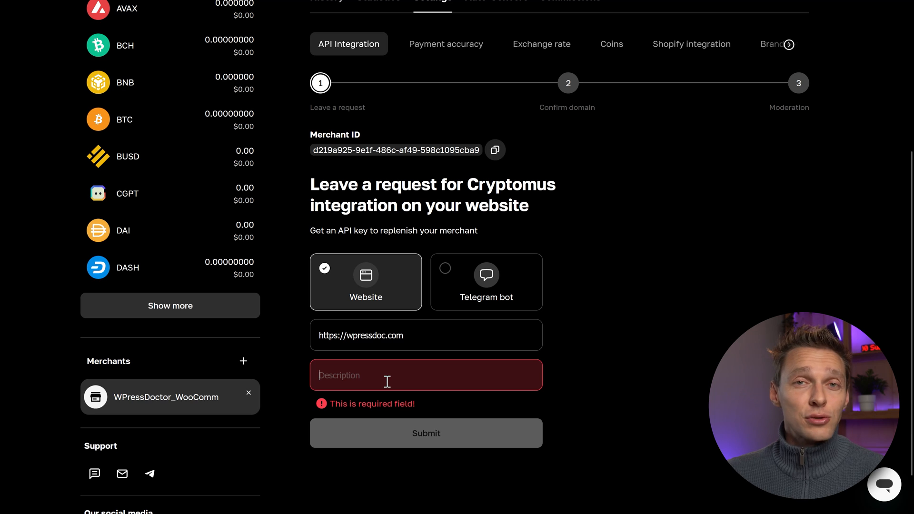
type("WooCommerce Tutorial video")
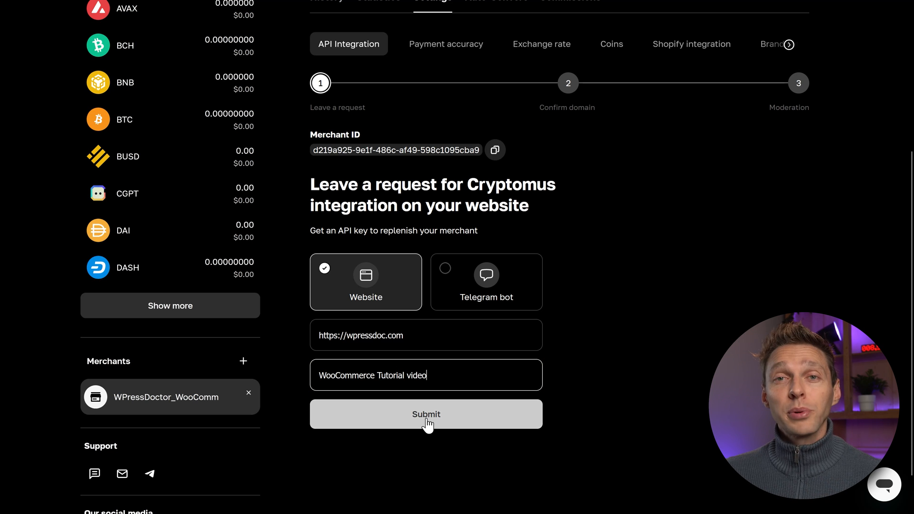
left_click(426, 420)
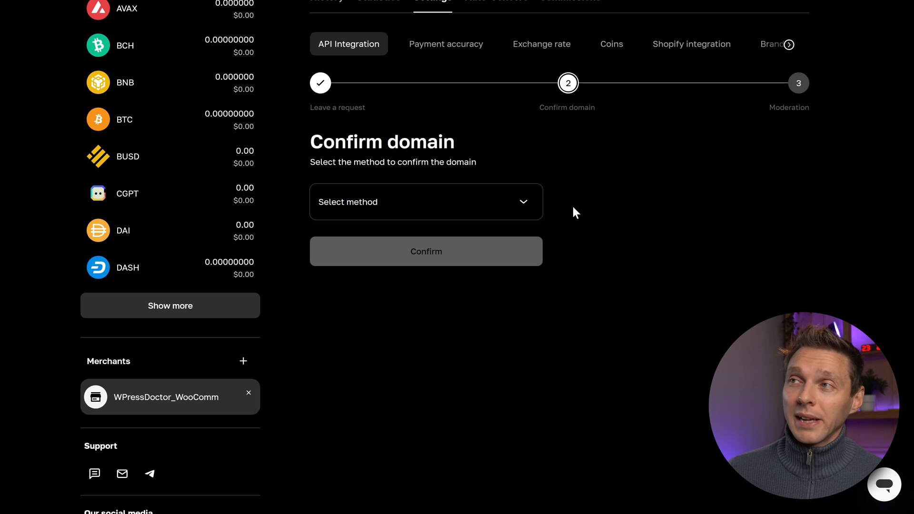
Step: Choose "Using a meta tag on the site" as the domain confirmation method and copy the cryptomus meta tag
left_click(524, 202)
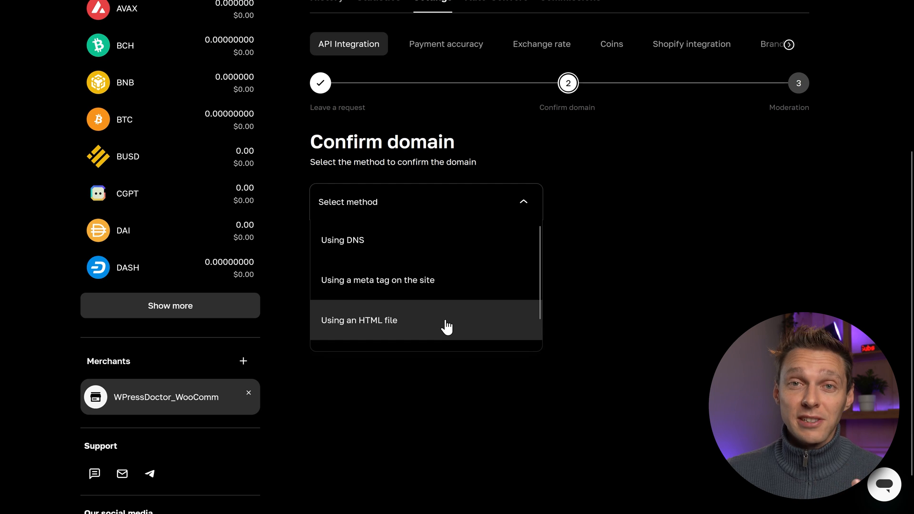
left_click(422, 288)
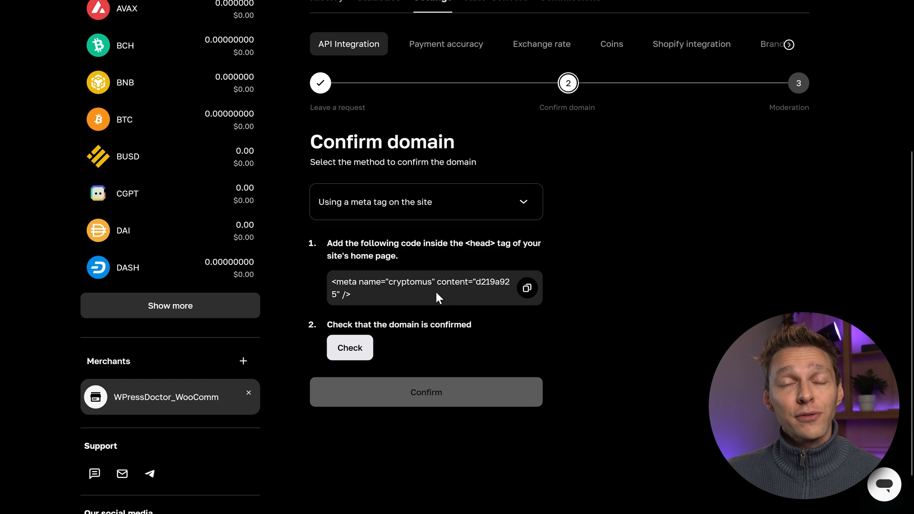
left_click(527, 288)
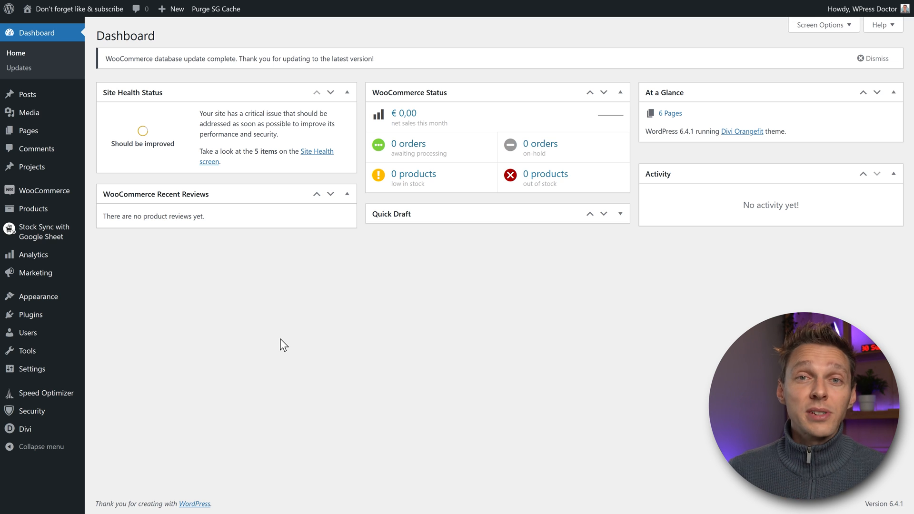
Step: In the WordPress Divi Theme Options, paste the cryptomus meta tag into the integration code for the blog's head
mouse_move(29, 429)
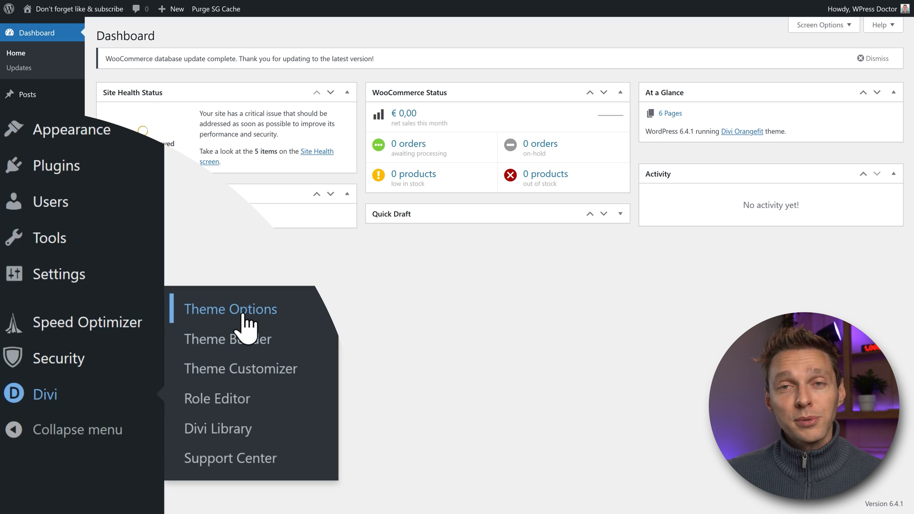
left_click(243, 316)
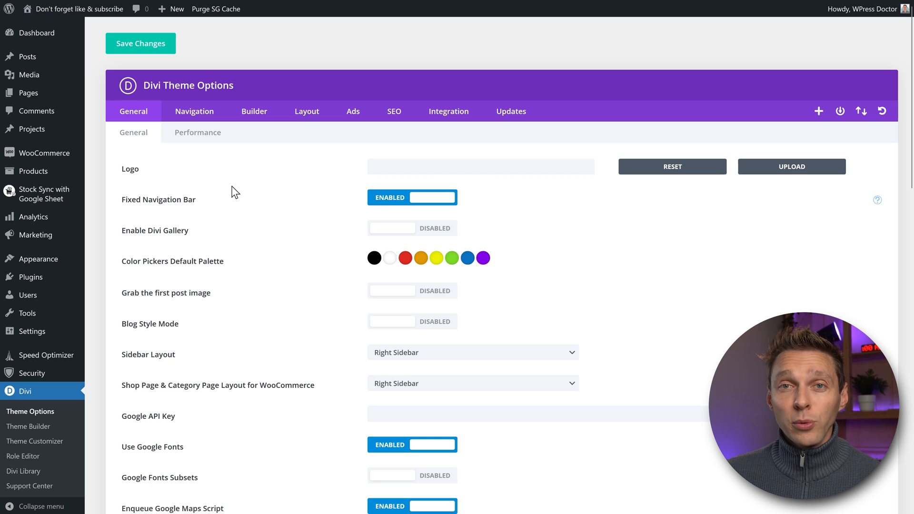
left_click(455, 124)
right_click(406, 309)
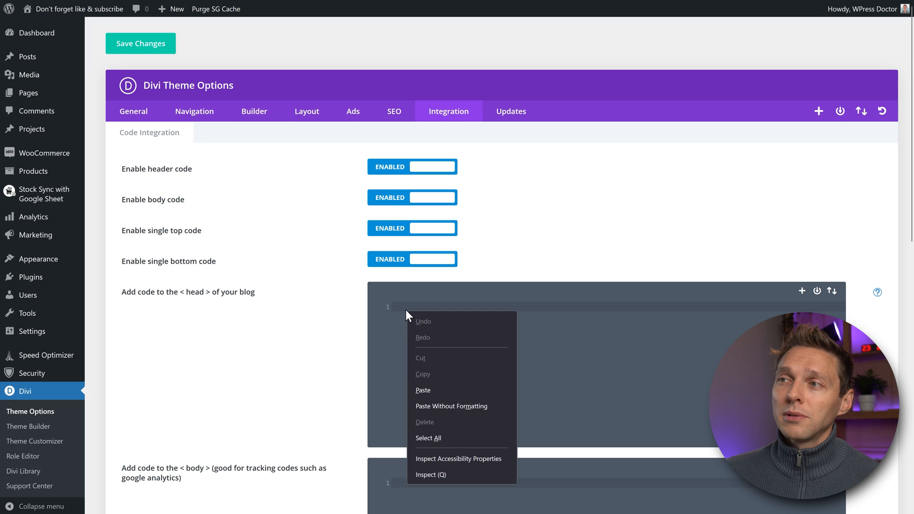
left_click(423, 390)
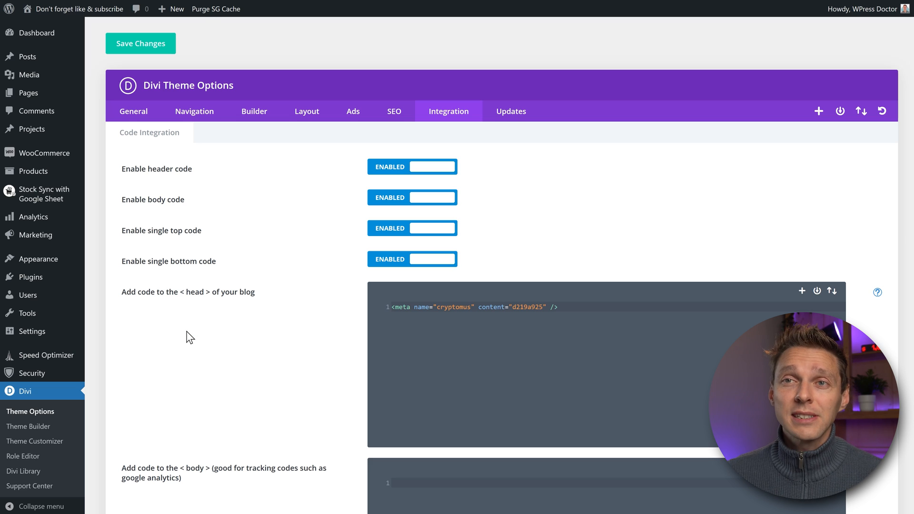
Step: Go to adding a new WordPress plugin and search the plugin directory for "footer header"
mouse_move(93, 259)
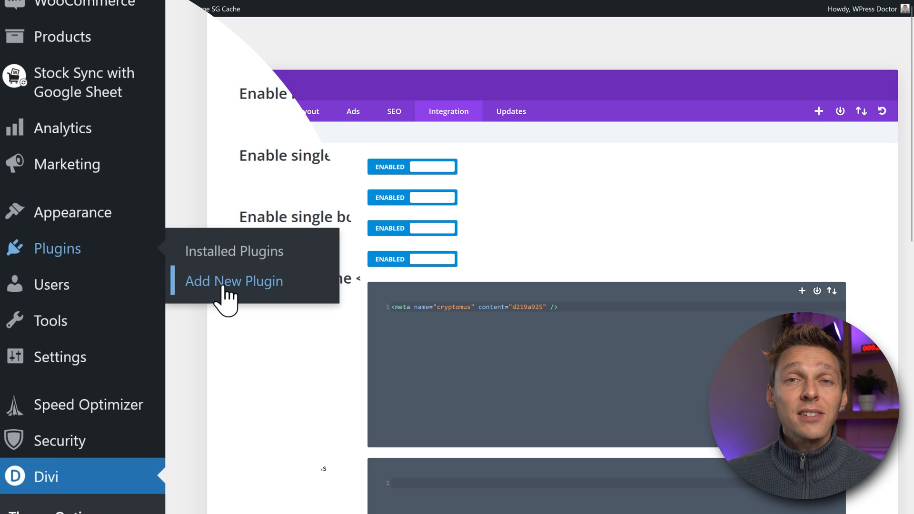
left_click(226, 294)
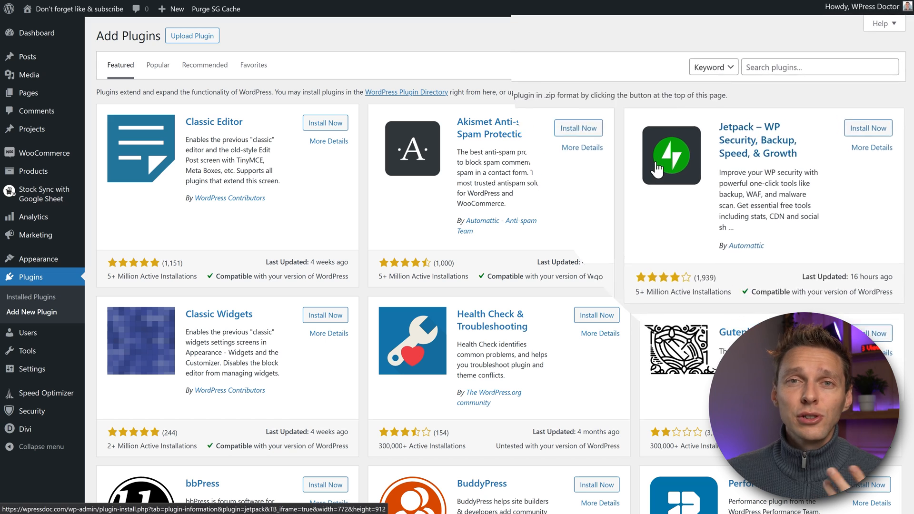
left_click(756, 88)
type("footer ")
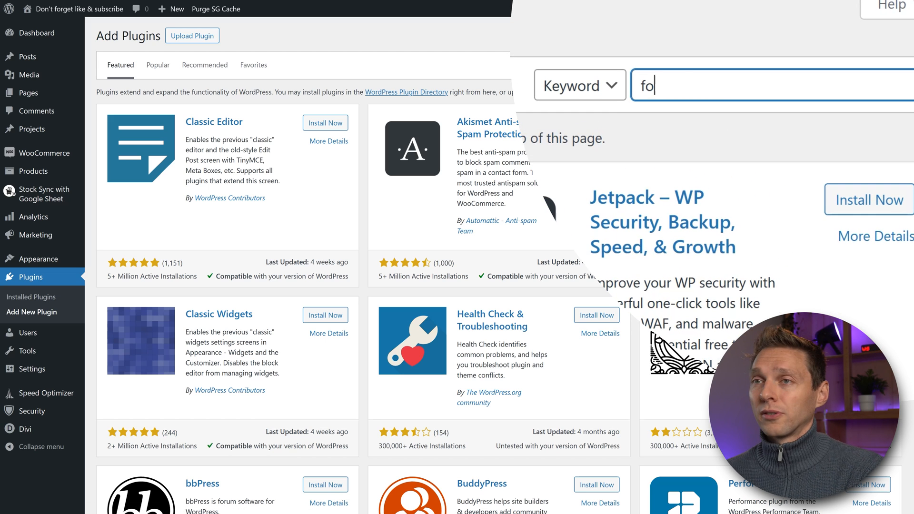
type("header")
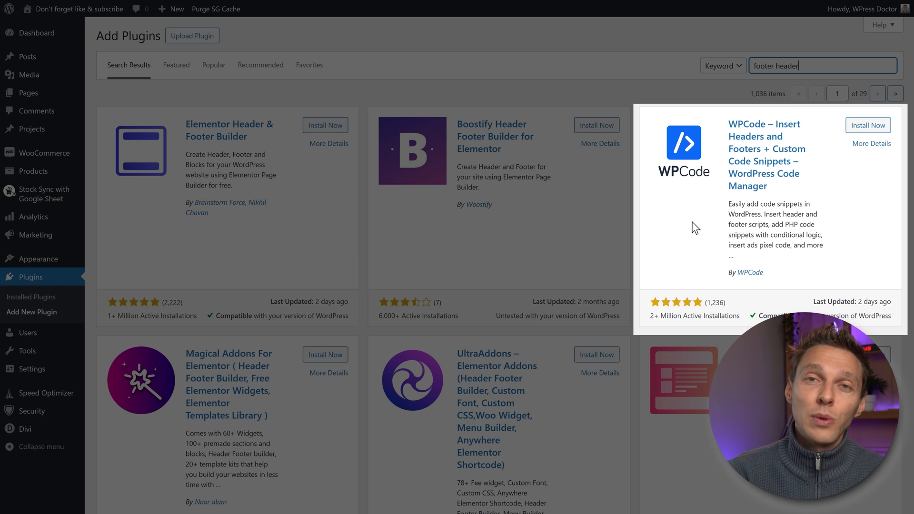
Step: Save the Divi theme options and, back in Cryptomus, check the domain's meta tag and confirm the domain
middle_click(859, 222)
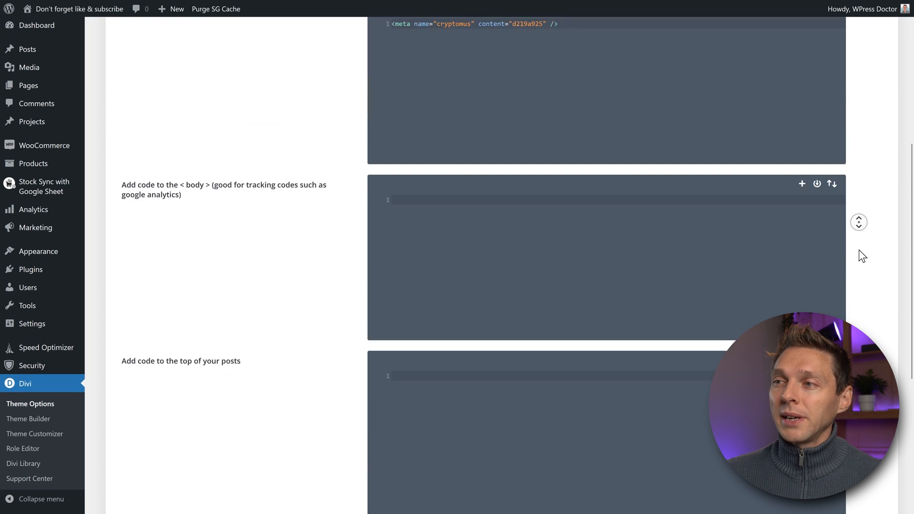
left_click(159, 473)
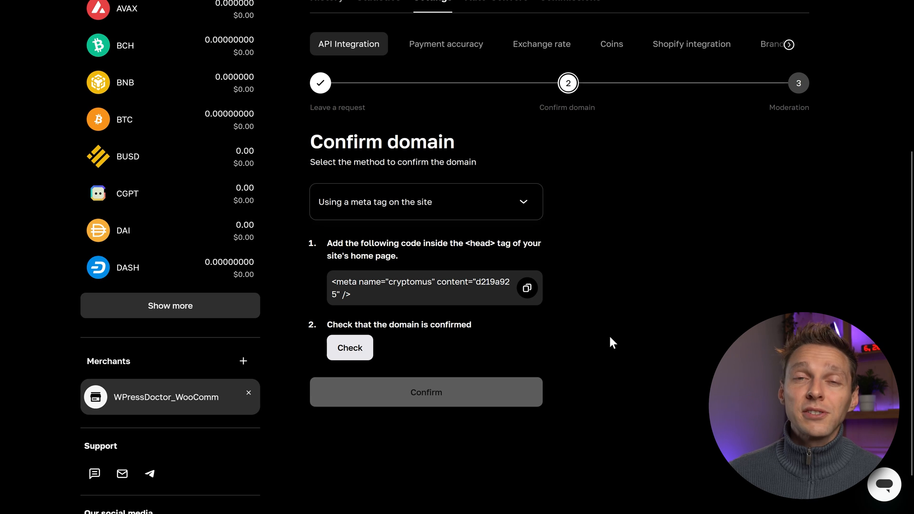
left_click(350, 350)
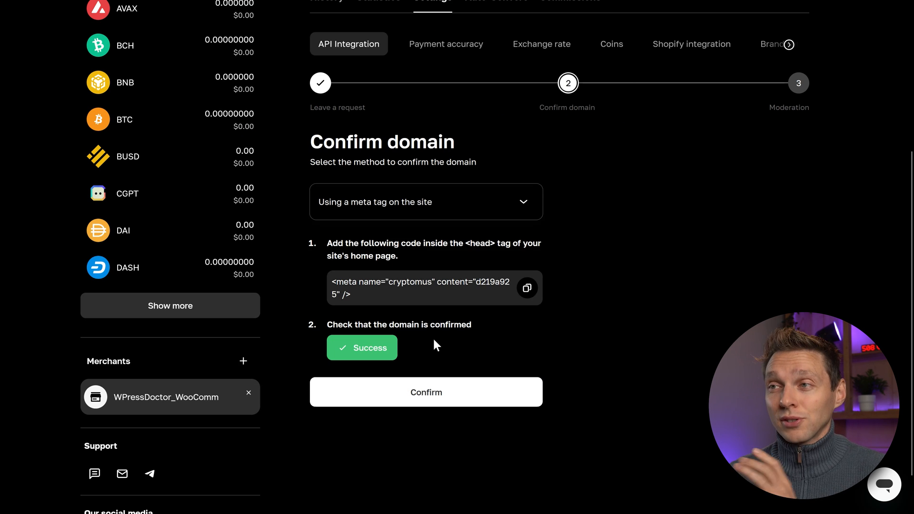
left_click(443, 393)
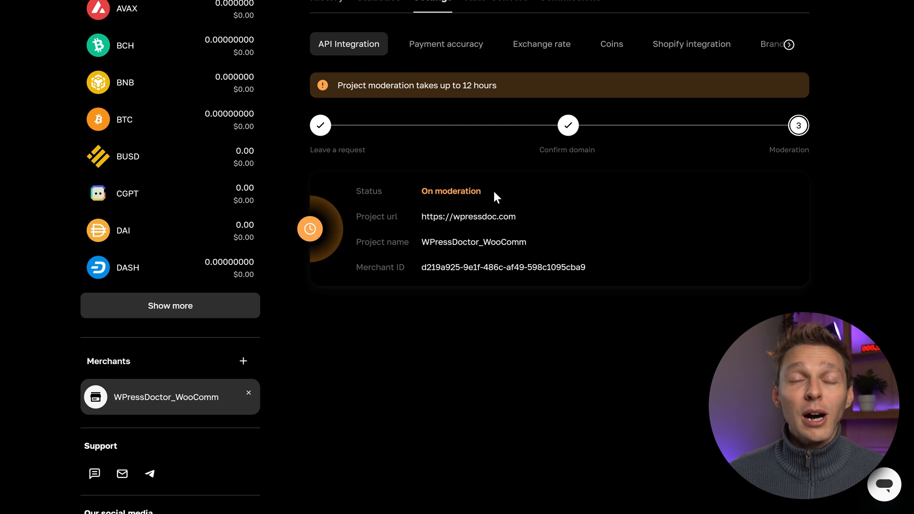
scroll(602, 404, "up", 5)
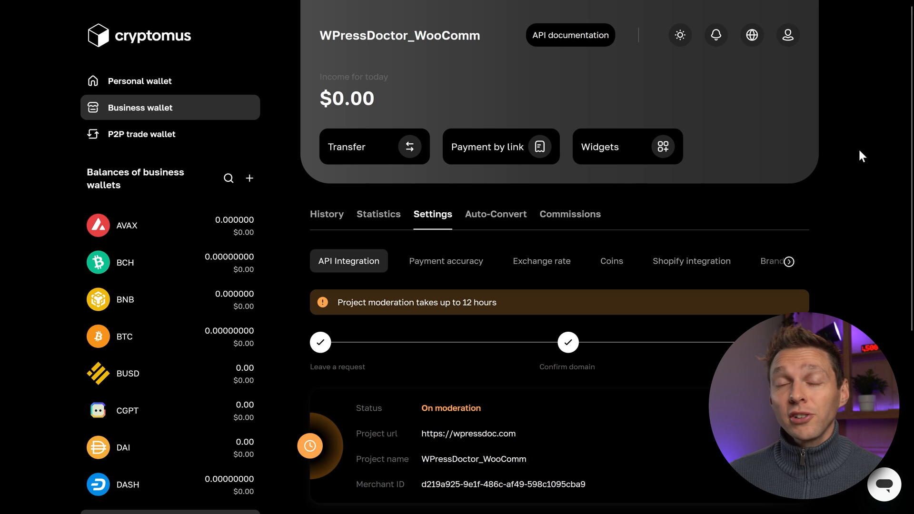
left_click(749, 37)
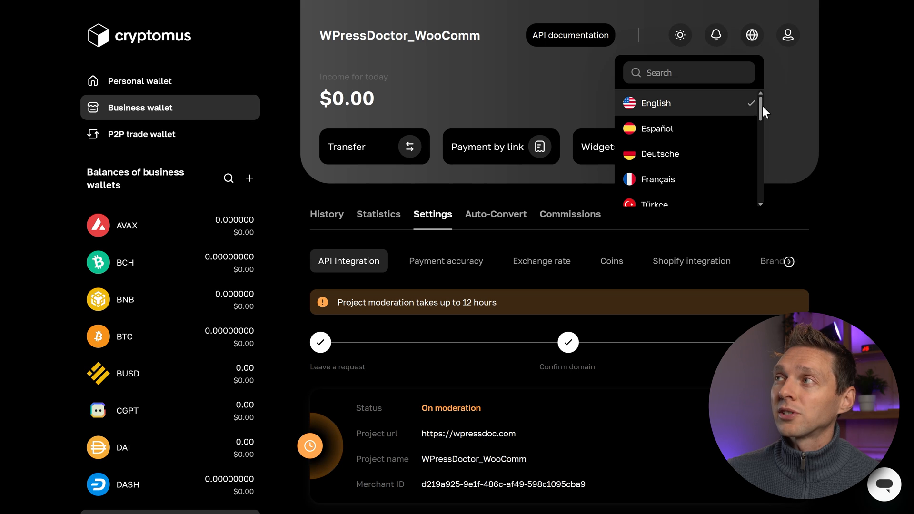
mouse_move(762, 106)
left_mouse_down()
mouse_move(755, 137)
mouse_move(762, 96)
left_mouse_up()
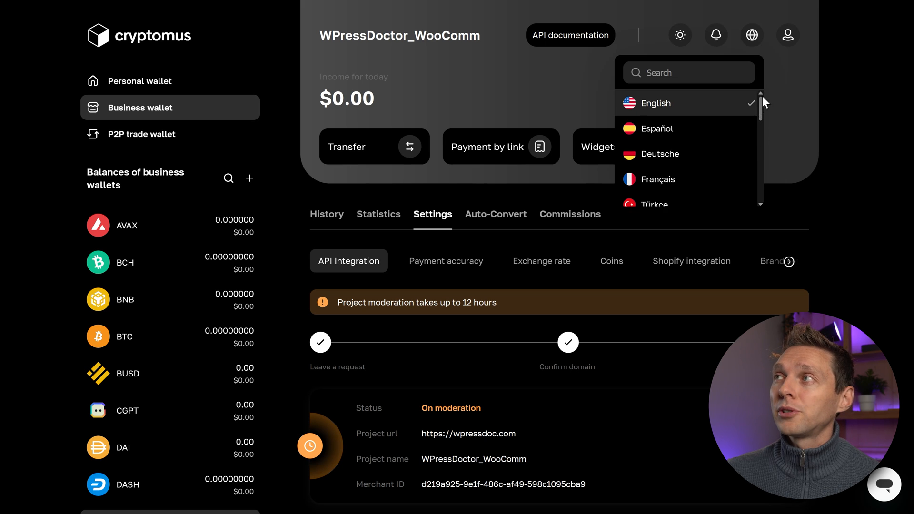
left_click(680, 37)
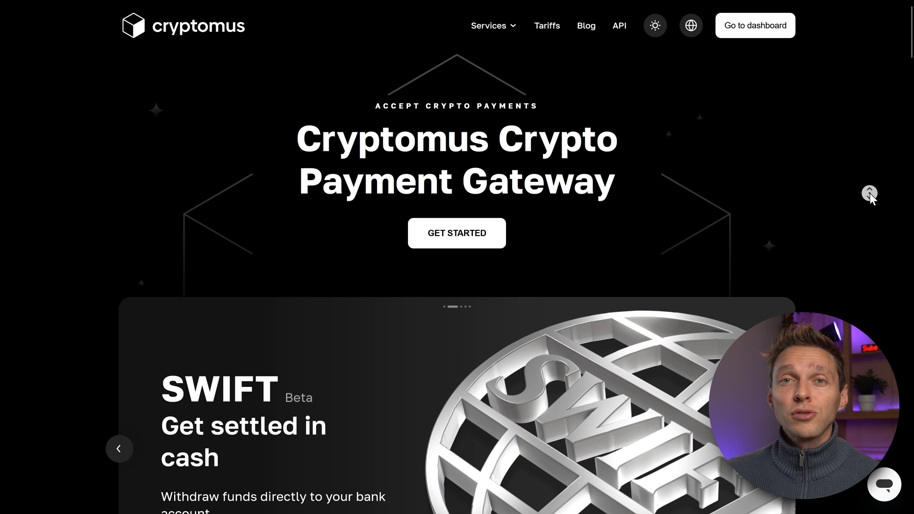
Step: Find the e-commerce plugins on the Cryptomus website and download the WooCommerce plugin
middle_click(870, 193)
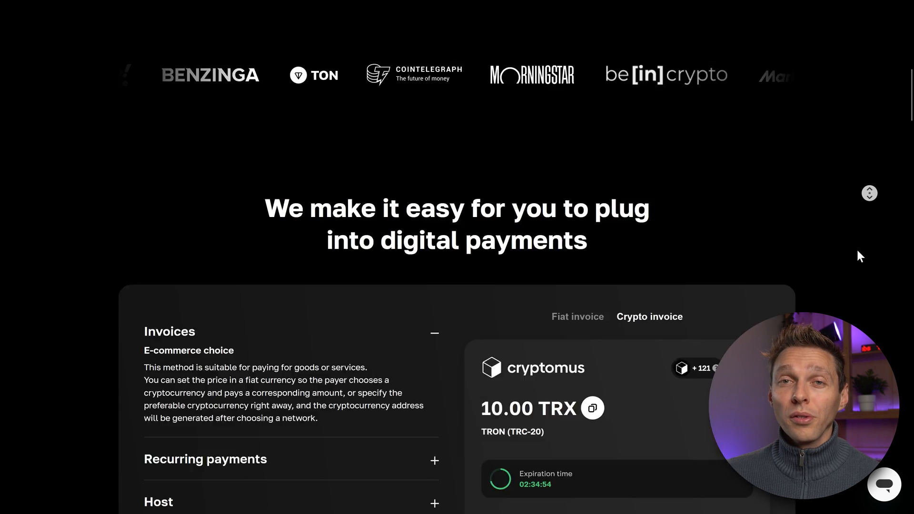
scroll(858, 252, "down", 20)
middle_click(848, 353)
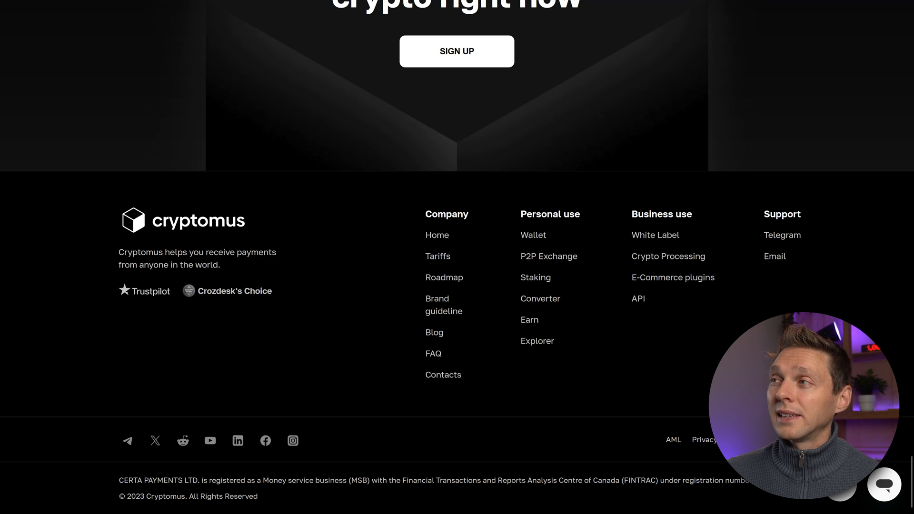
left_click(681, 281)
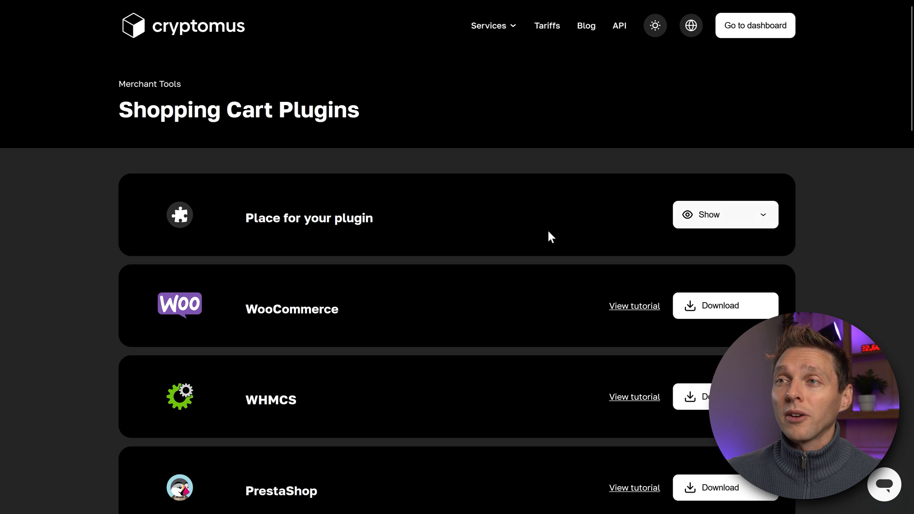
left_click(720, 309)
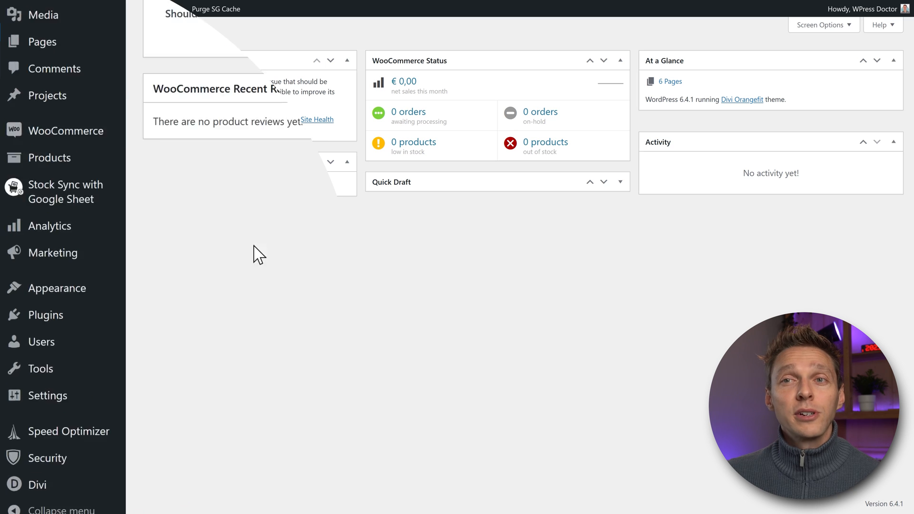
Step: In WordPress, upload woocommerce_cryptomus.zip as a new plugin, install it and activate it
mouse_move(67, 327)
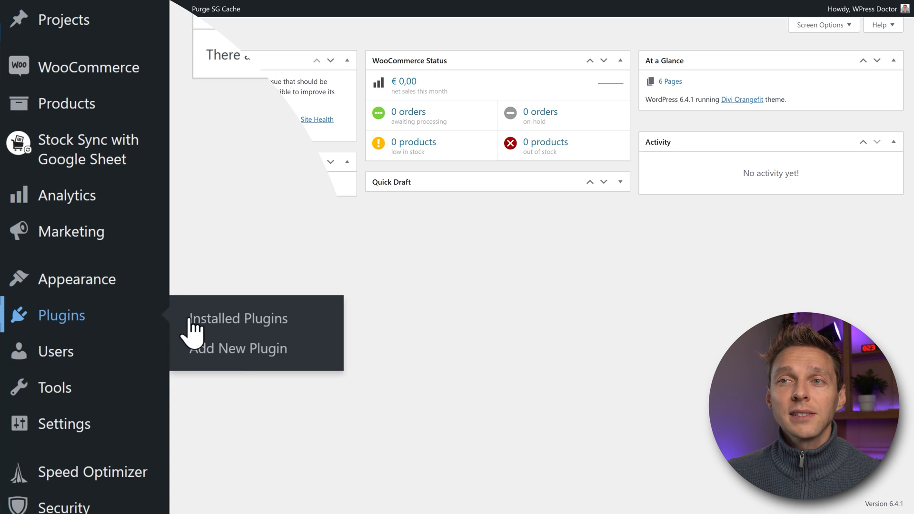
left_click(228, 350)
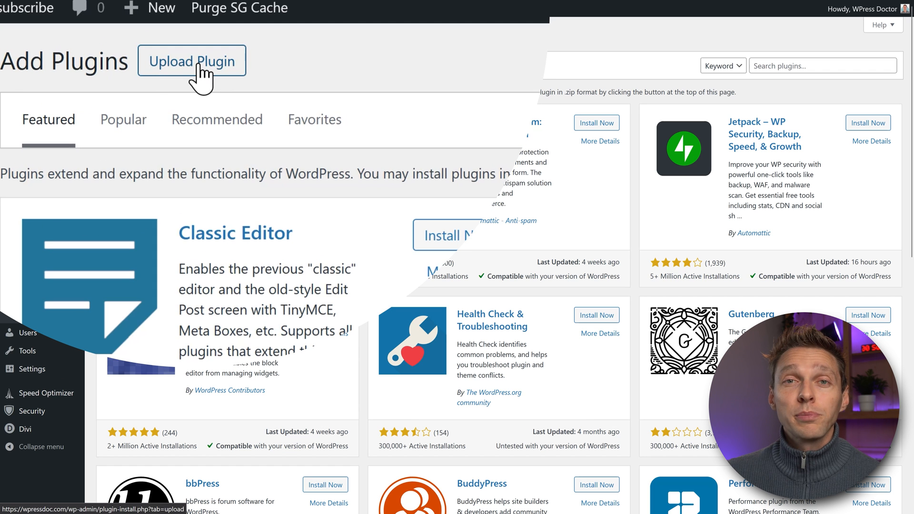
left_click(201, 69)
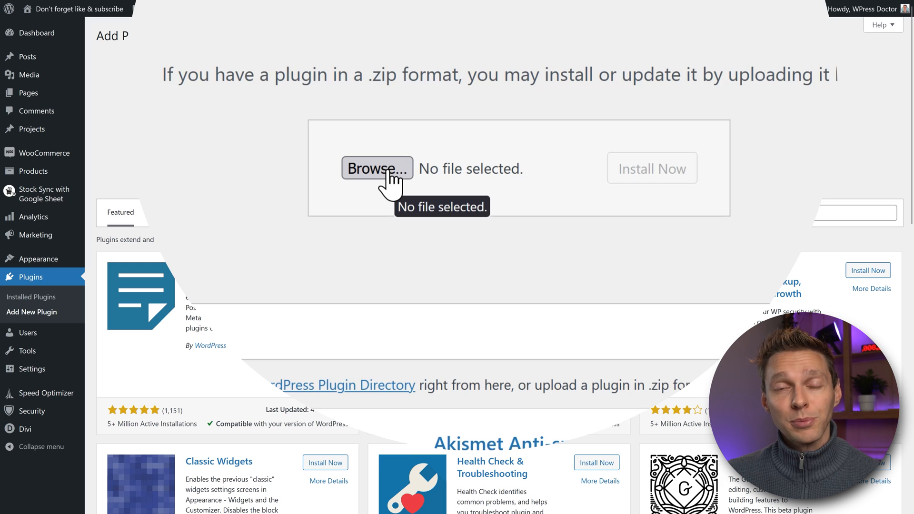
left_click(390, 171)
left_click(666, 172)
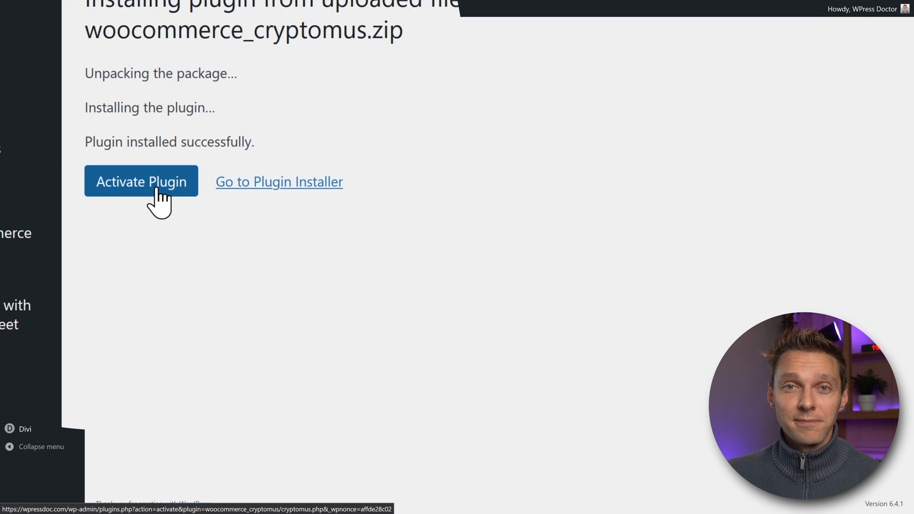
left_click(157, 190)
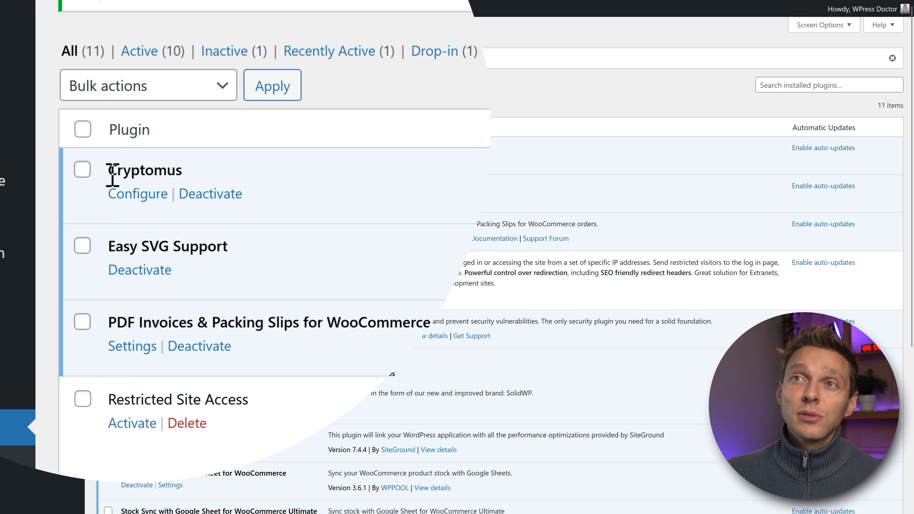
Step: Open the Cryptomus plugin's configuration and copy the merchant ID from WPressDoctor_WooComm's API integration settings in Cryptomus
left_click(138, 194)
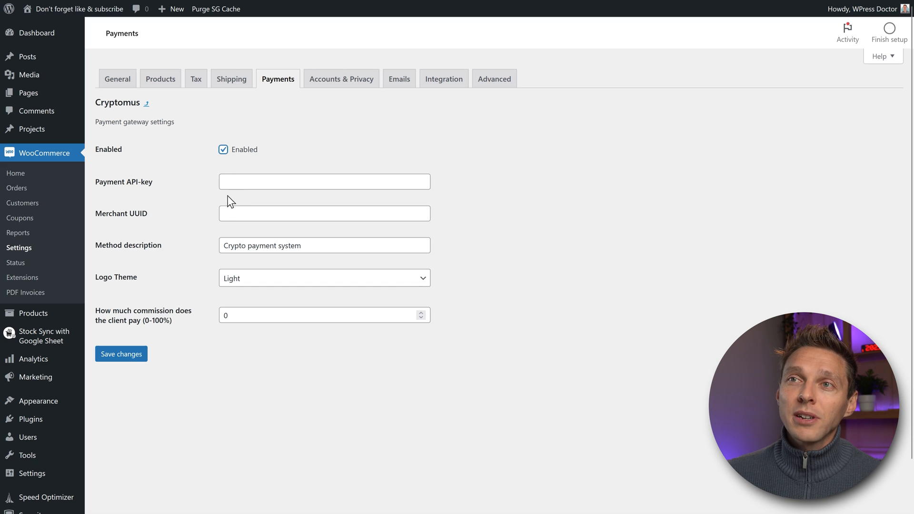
left_click(224, 215)
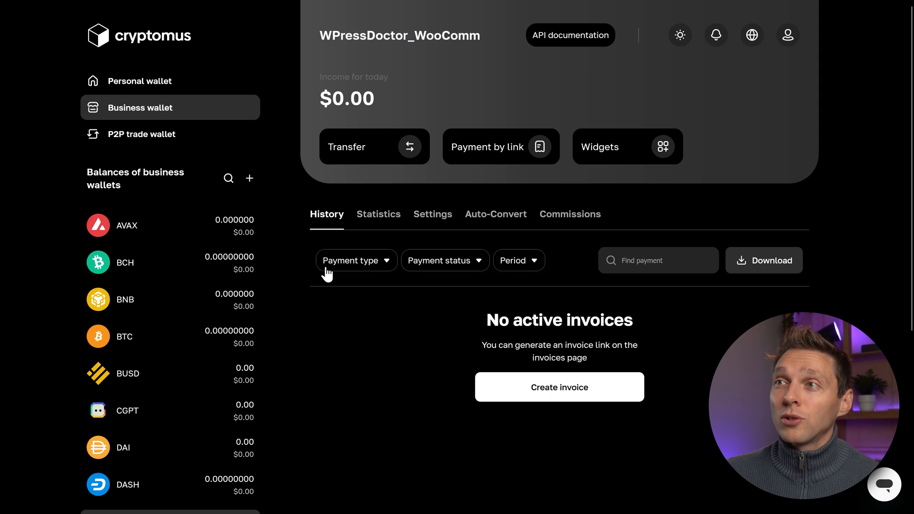
left_click(429, 220)
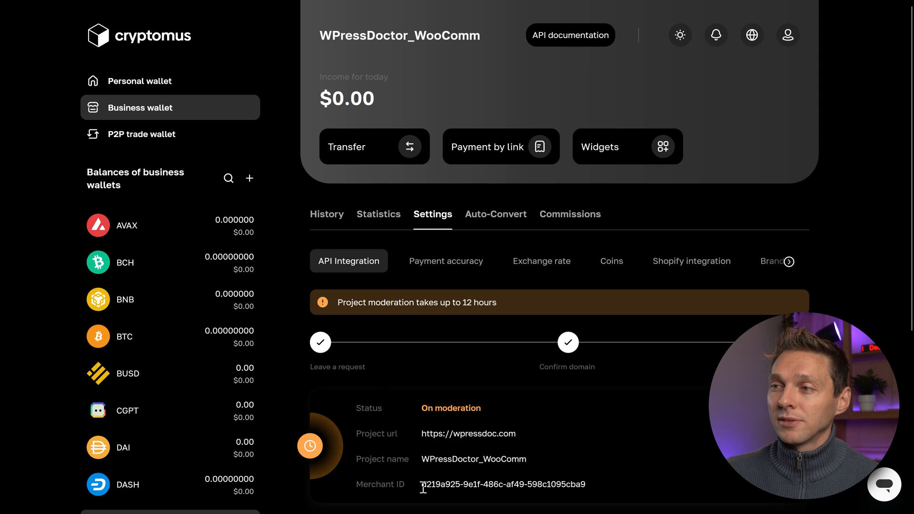
left_click_drag(423, 485, 591, 486)
right_click(563, 481)
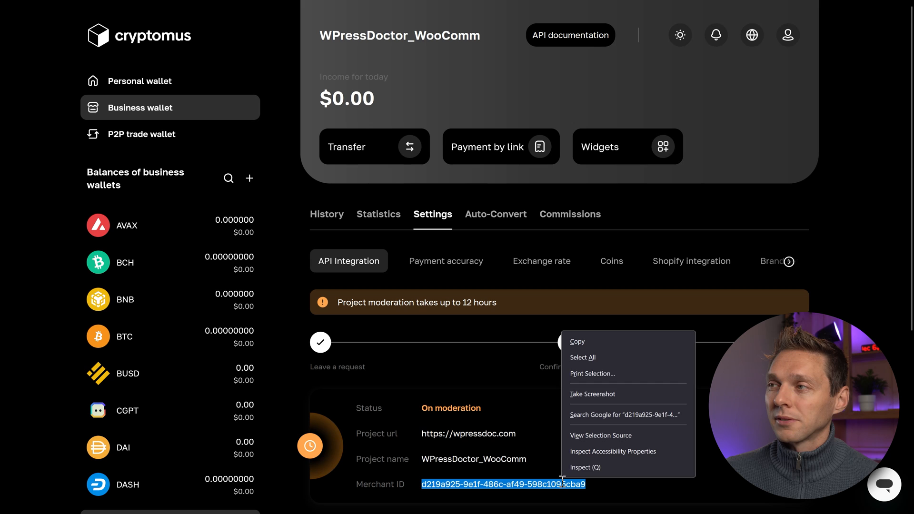
left_click(588, 342)
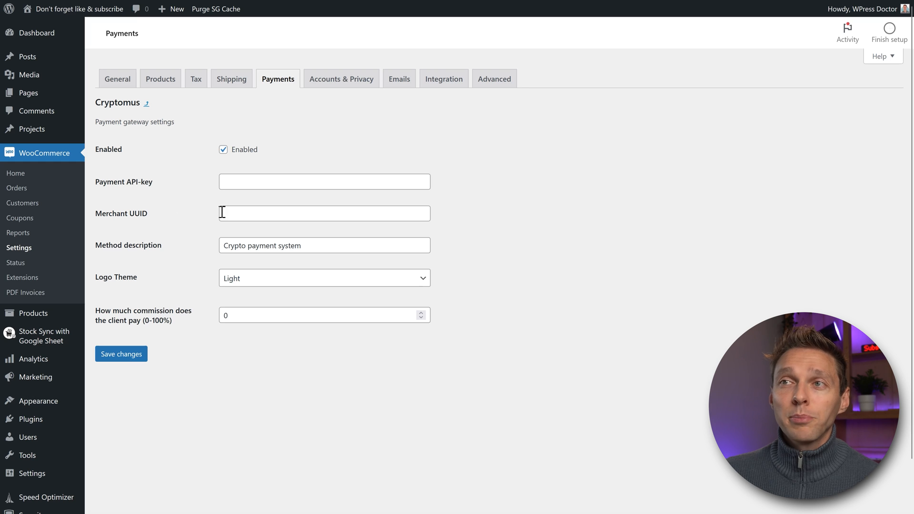
Step: Paste the merchant ID as the Merchant UUID in the WooCommerce Cryptomus payment settings and save the changes
left_click(222, 212)
right_click(233, 213)
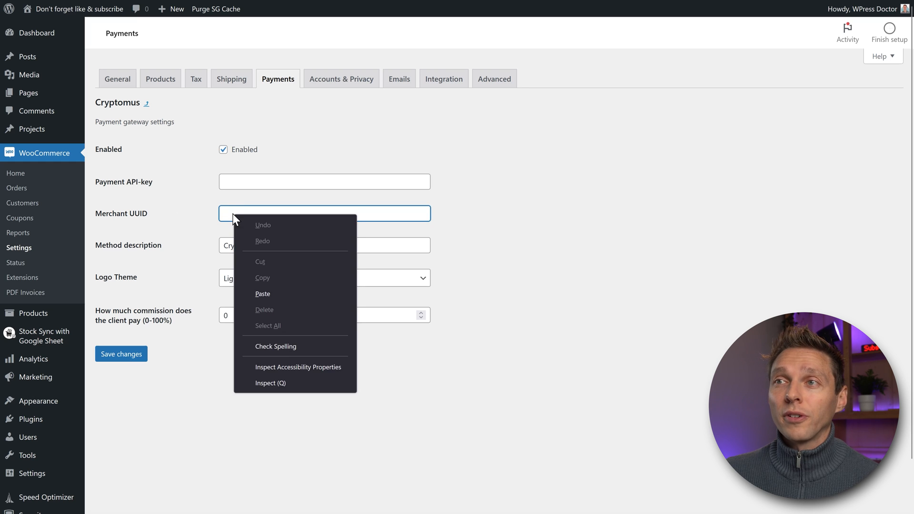
left_click(260, 293)
left_click(481, 214)
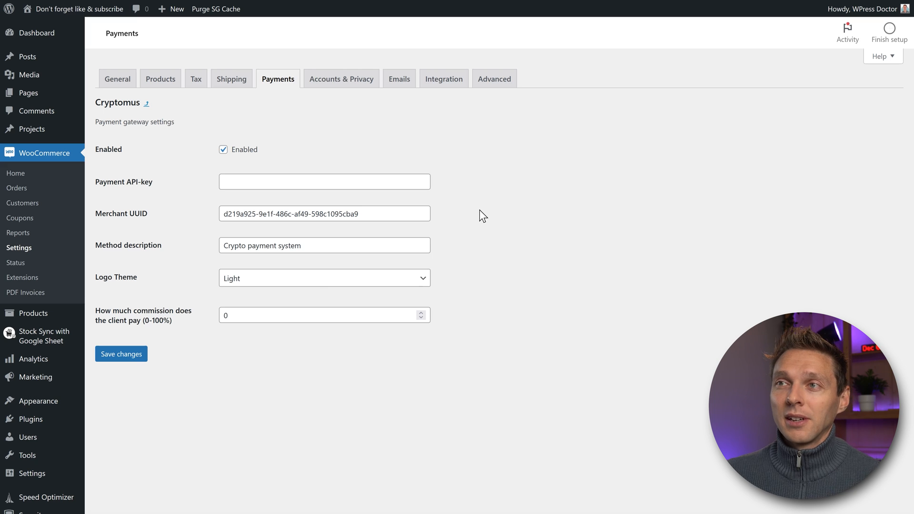
left_click(111, 356)
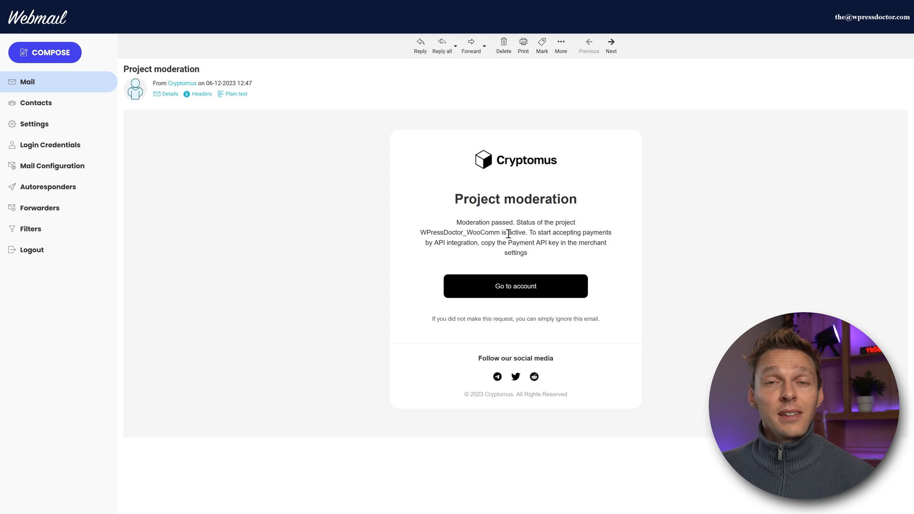
Step: Go from the project moderation email to the Cryptomus account and copy WPressDoctor_WooComm's payment API key from its settings
left_click(498, 277)
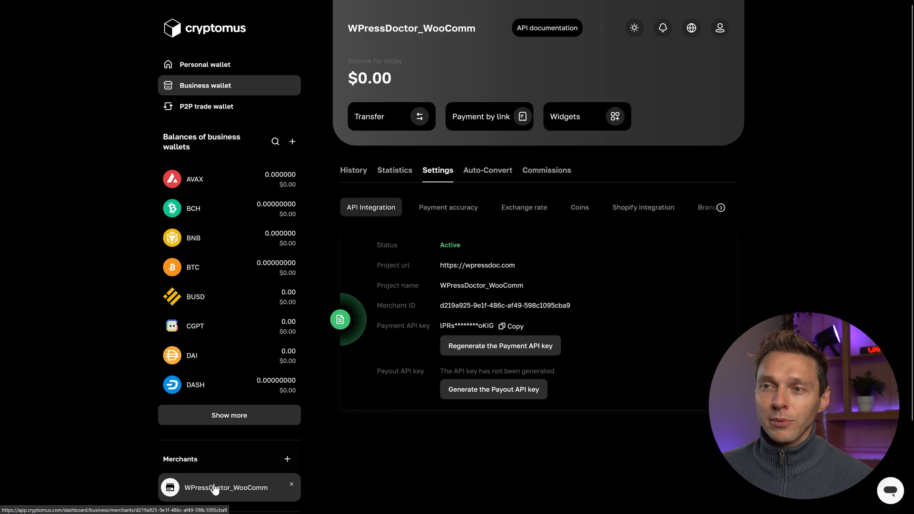
left_click(209, 487)
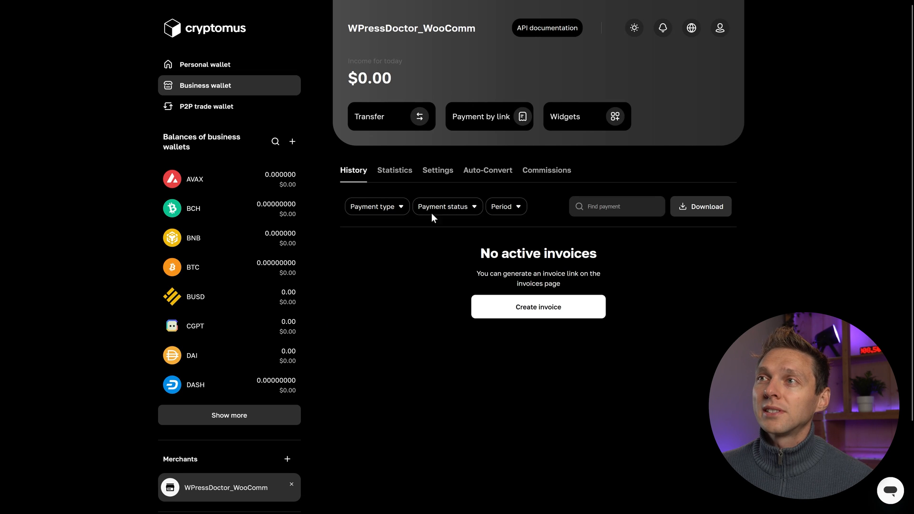
left_click(427, 173)
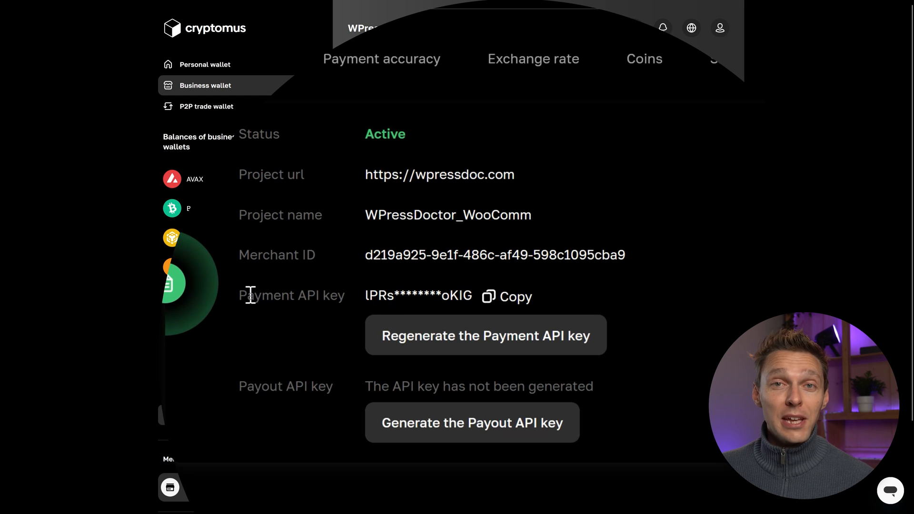
left_click(513, 300)
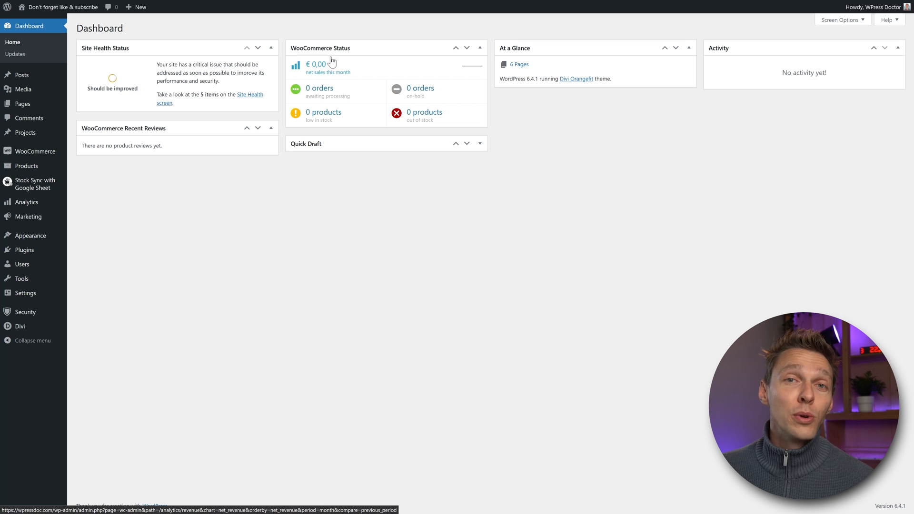
Step: Open the WooCommerce payment settings and move Cryptomus to the first position in the list of payment methods
mouse_move(35, 152)
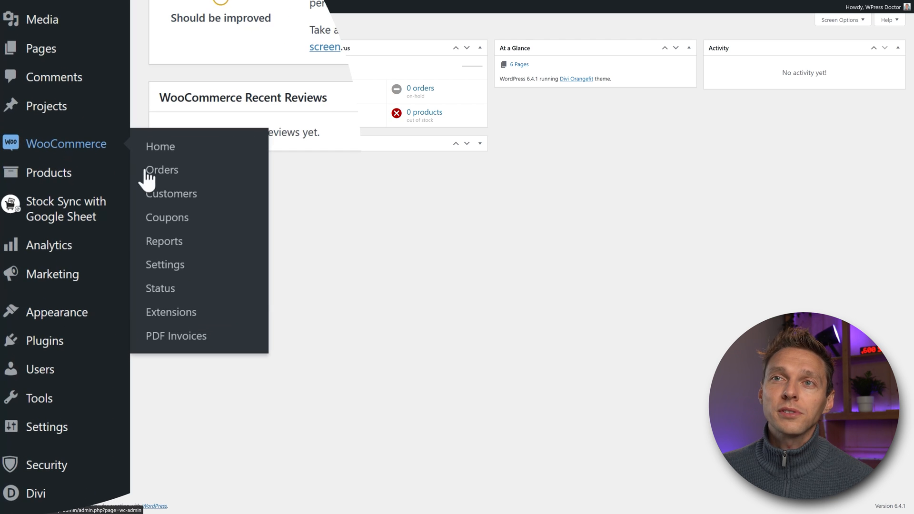
left_click(174, 264)
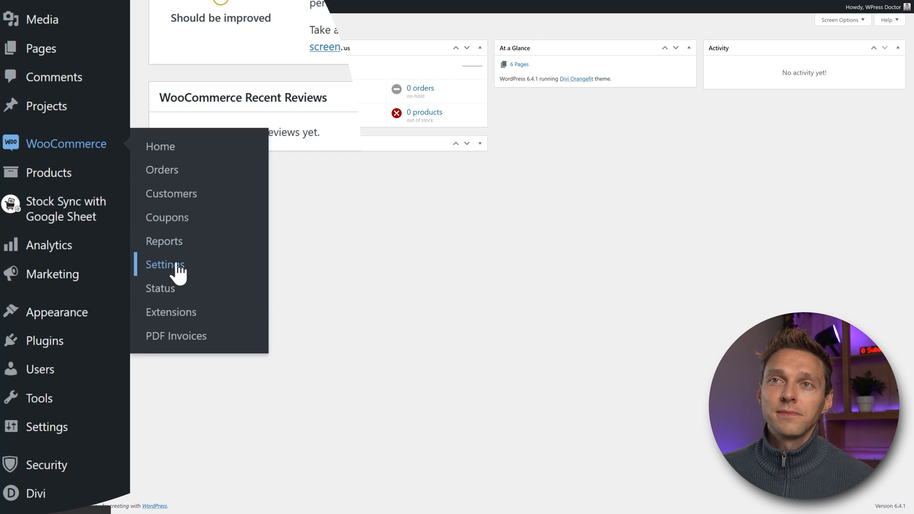
left_click(222, 79)
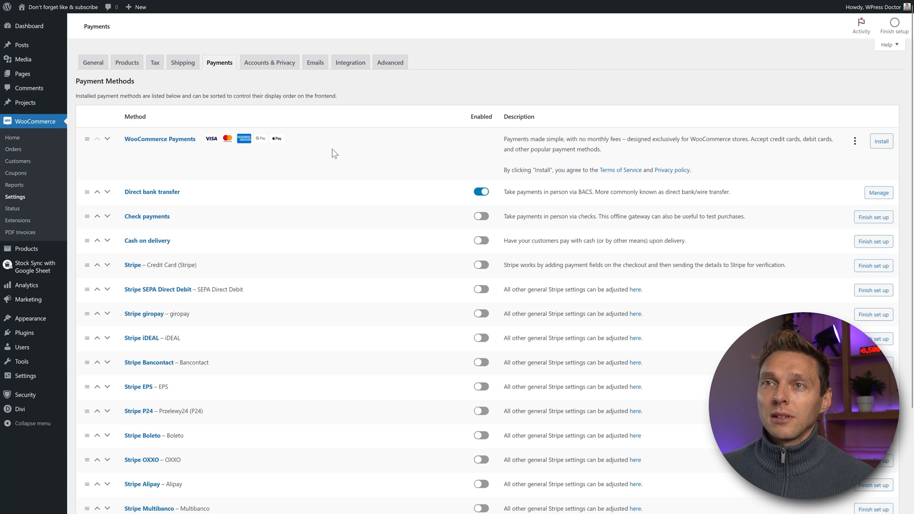
middle_click(356, 119)
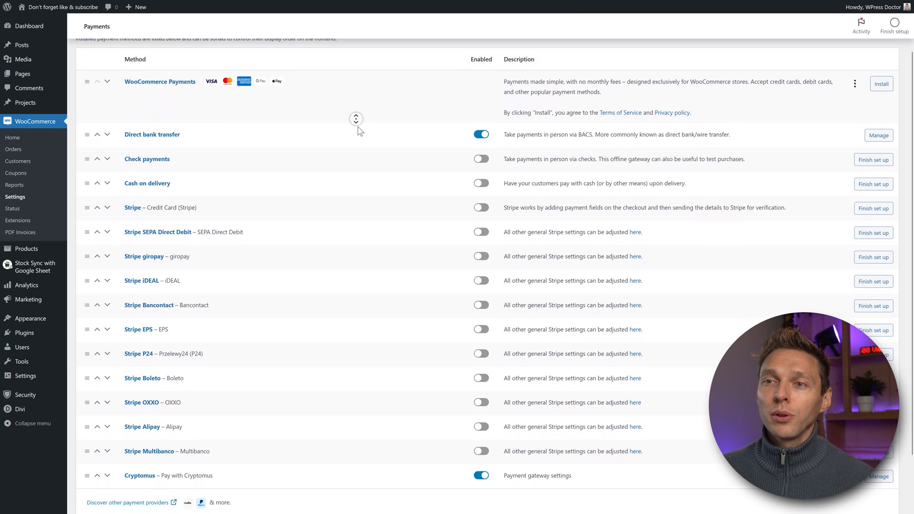
left_click_drag(87, 423, 125, 95)
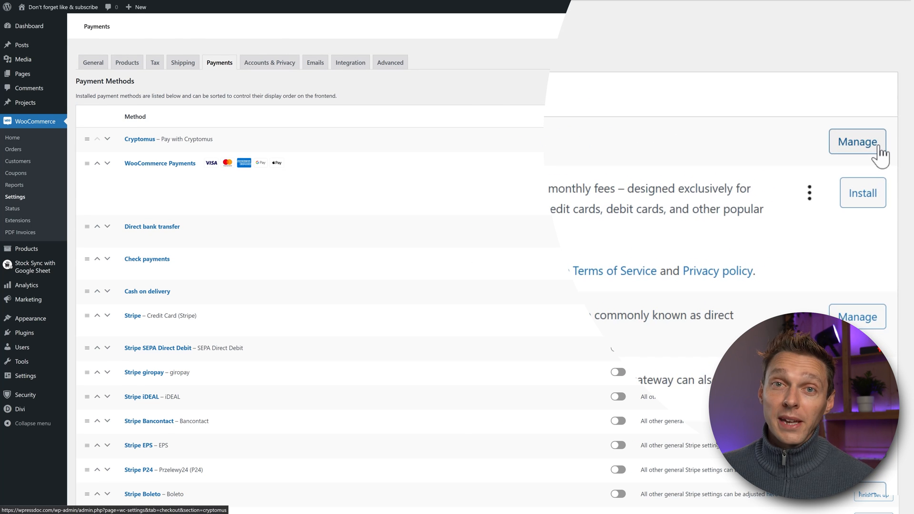
Step: Open the Cryptomus payment method's settings, paste the copied key as the Payment API-key and save the changes
left_click(880, 151)
left_click(319, 116)
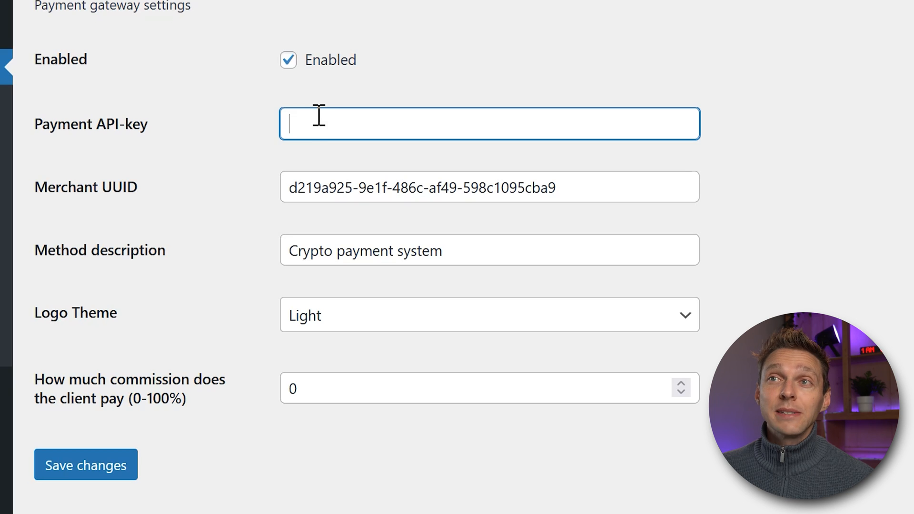
right_click(307, 128)
left_click(373, 288)
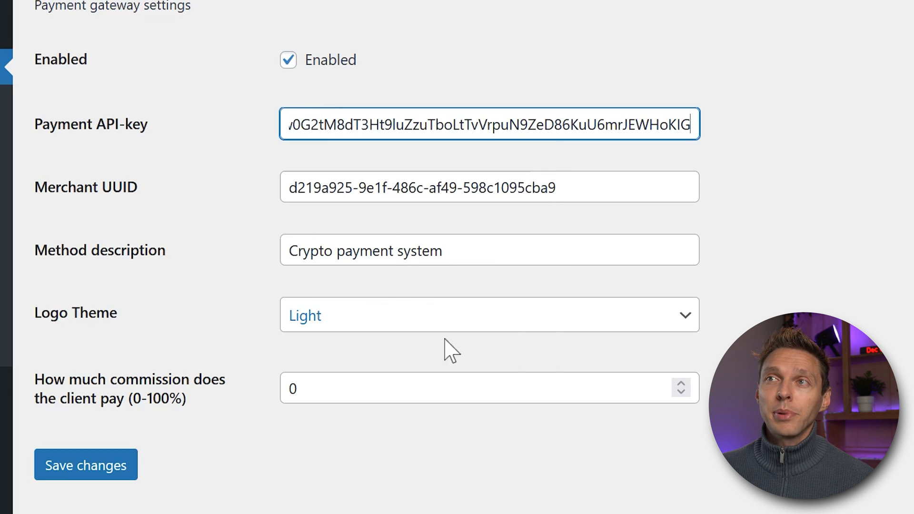
left_click(105, 474)
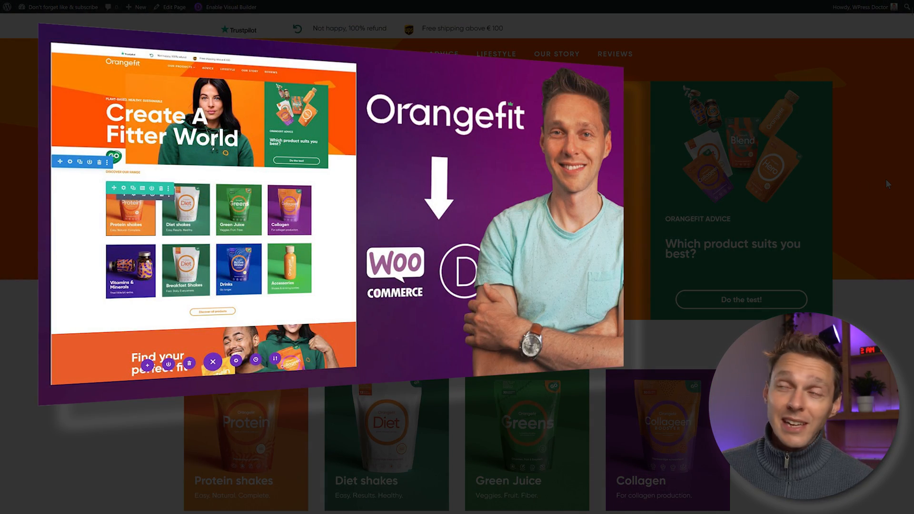
Step: Open the Protein product from the shop's home page and add the Vanilla, Choco, Banana and Strawberry flavors to the cart
scroll(278, 342, "down", 2)
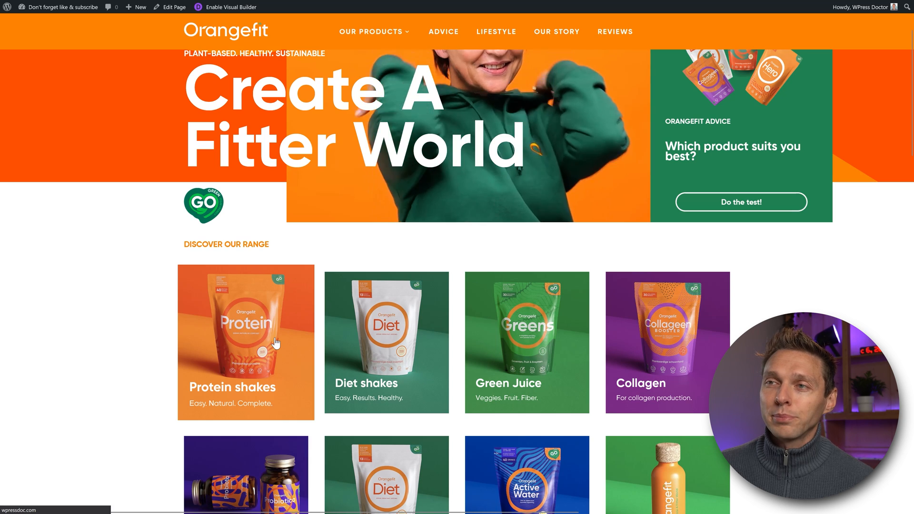
left_click(278, 342)
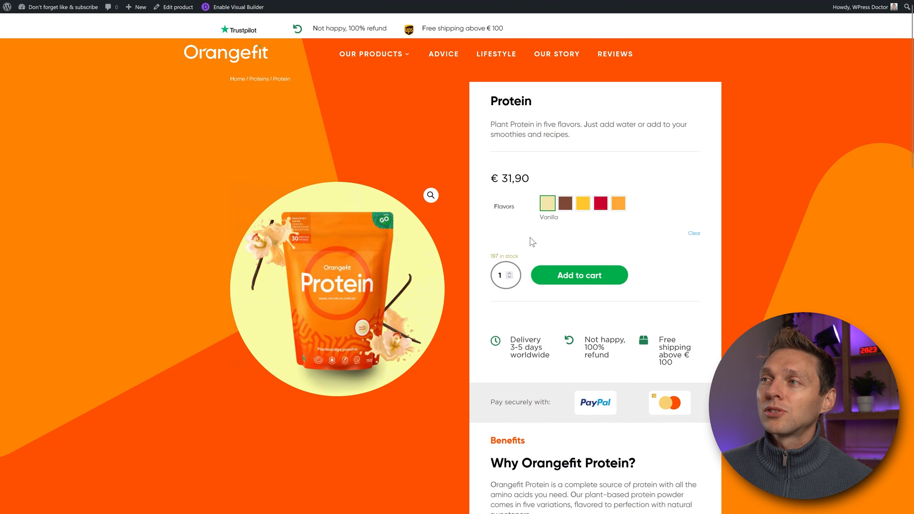
left_click(579, 275)
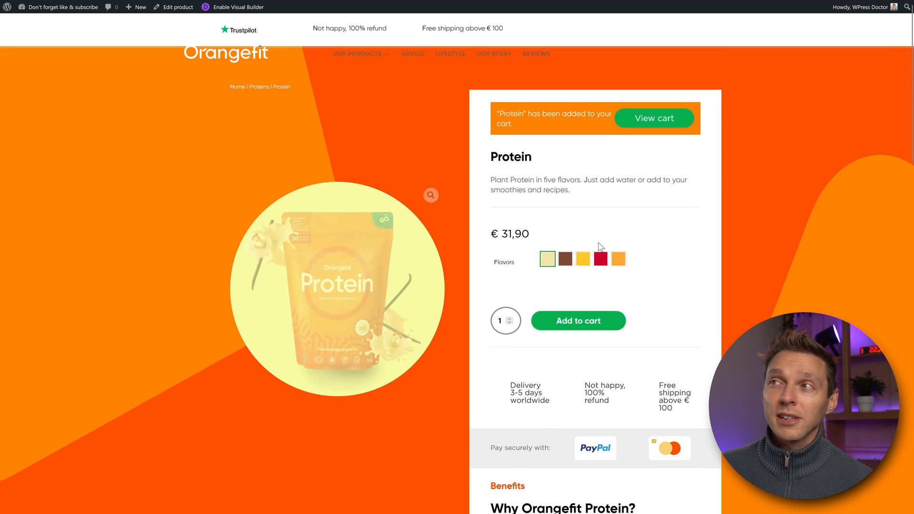
left_click(565, 251)
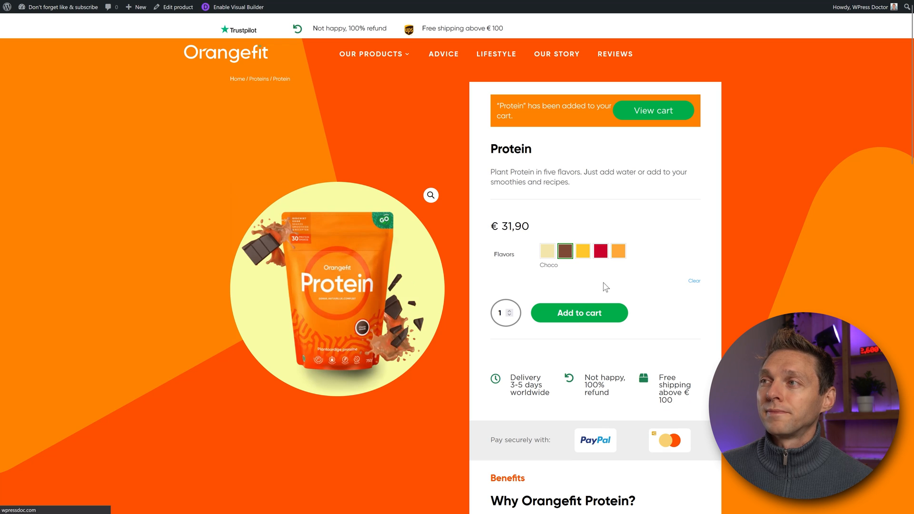
left_click(583, 251)
left_click(601, 251)
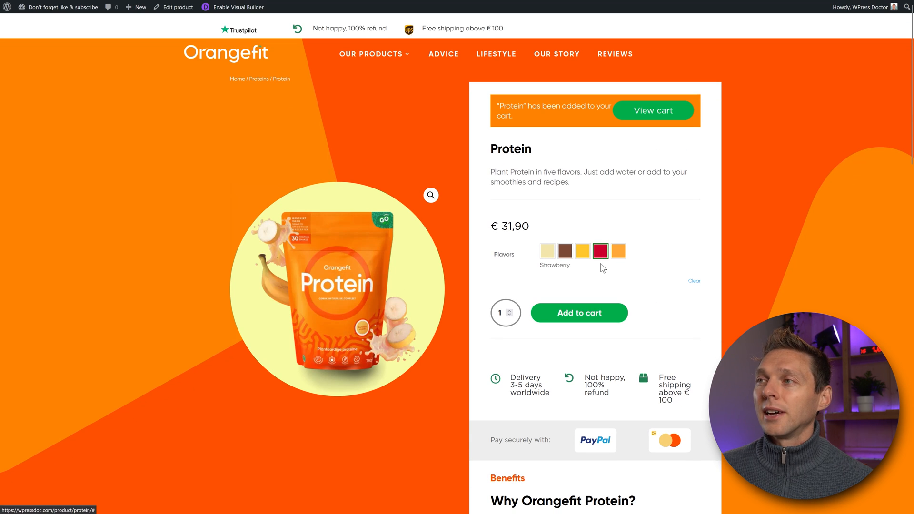
left_click(581, 315)
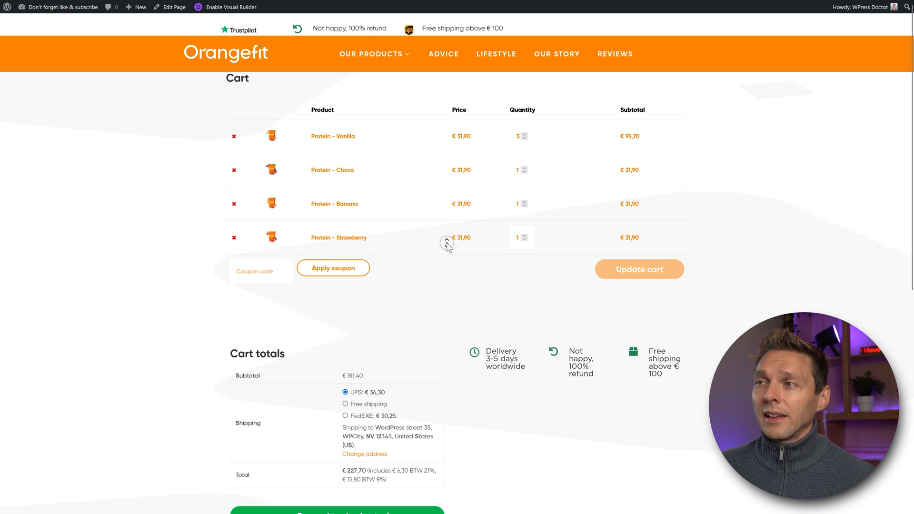
Step: Proceed from the cart to checkout, choose Pay with Cryptomus as the payment method and place the order
scroll(445, 247, "down", 2)
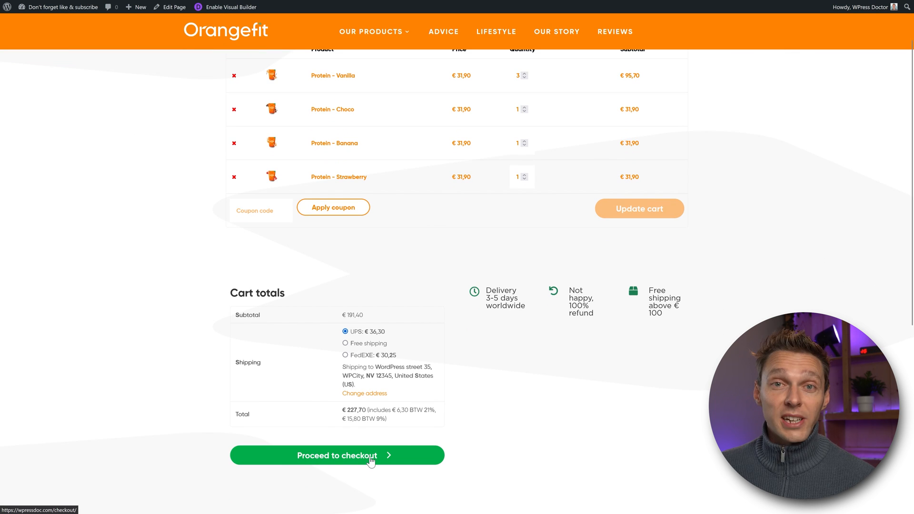
left_click(370, 461)
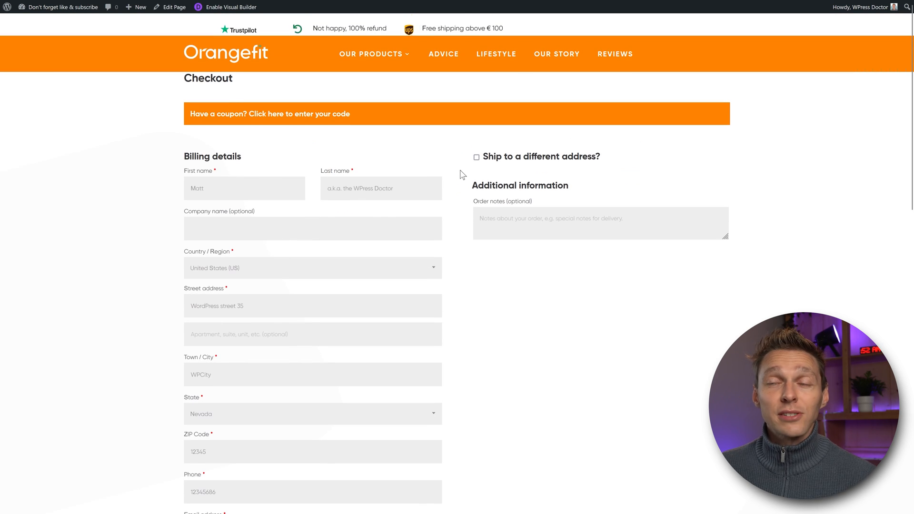
middle_click(460, 170)
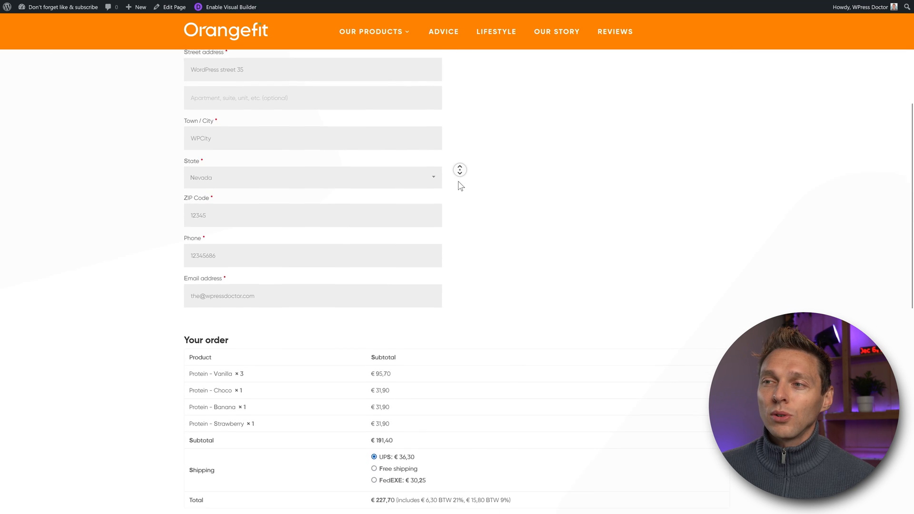
left_click(391, 237)
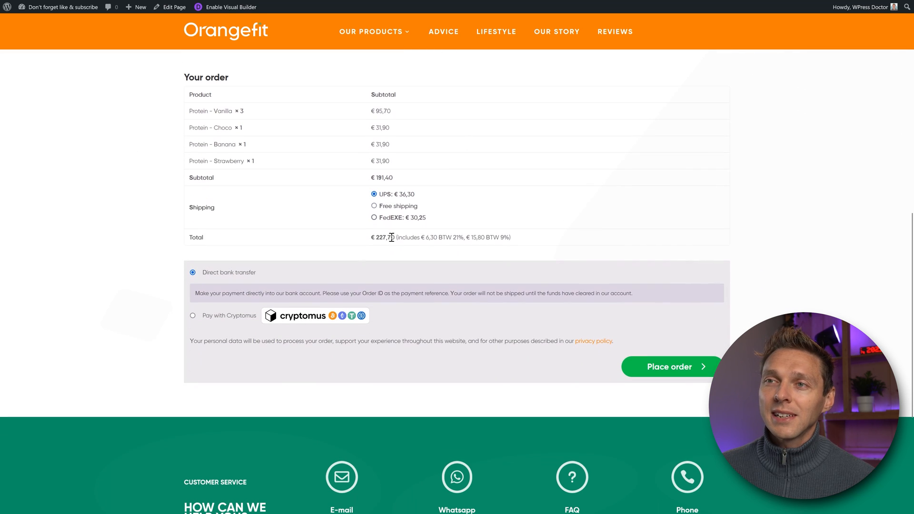
left_click(194, 316)
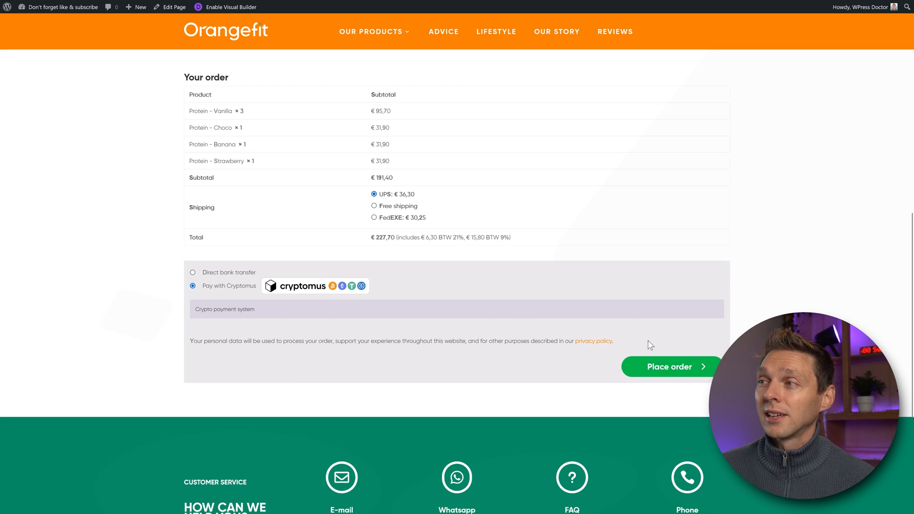
left_click(679, 375)
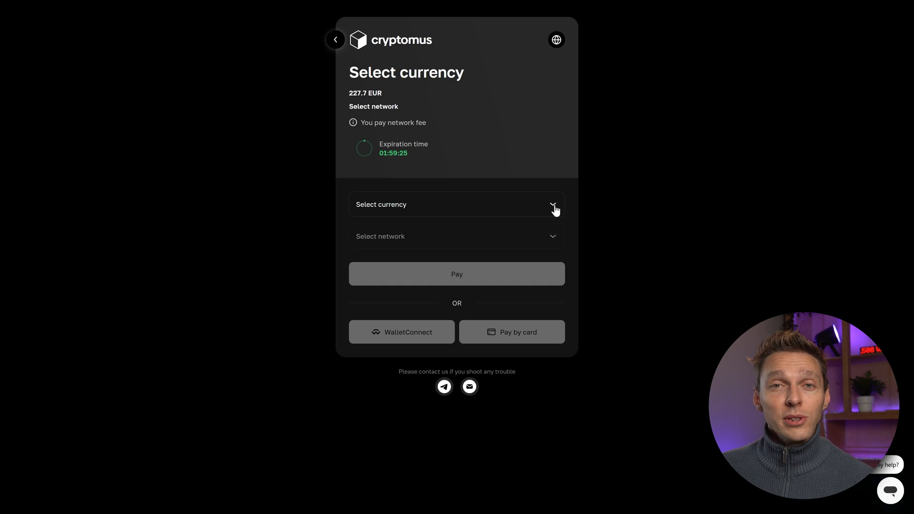
Step: On the Cryptomus payment page, select BTC as the currency and choose to pay by card through Mercuryo
left_click(553, 204)
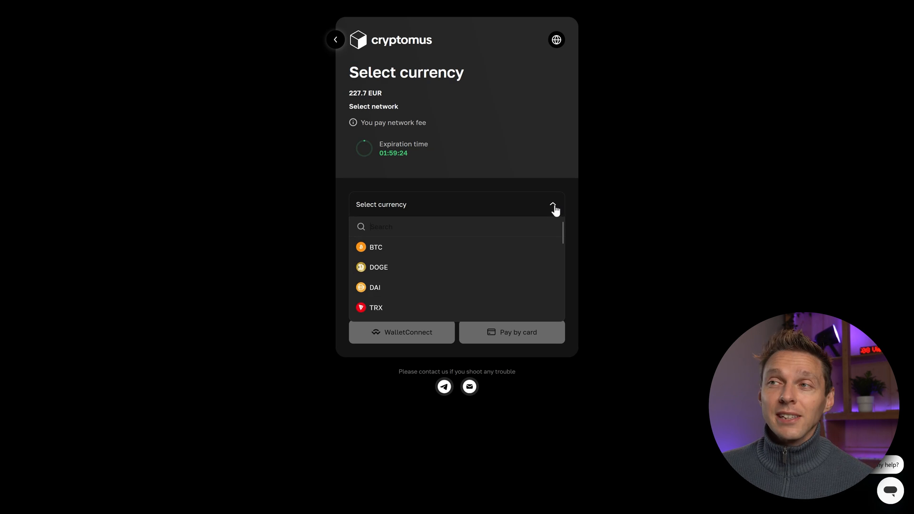
left_click(391, 247)
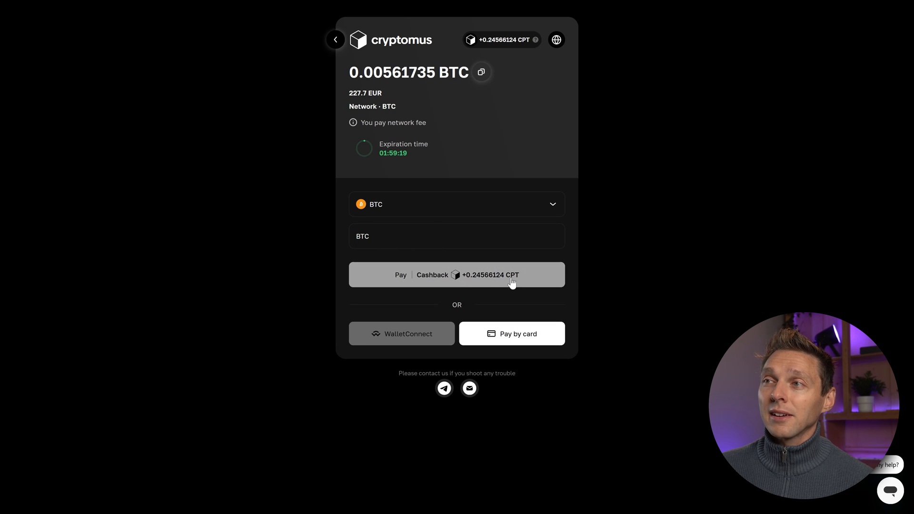
left_click(517, 340)
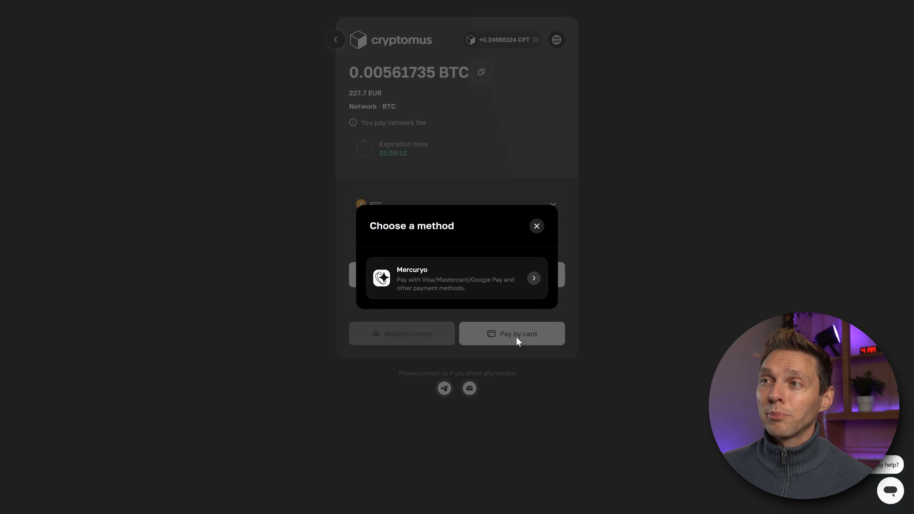
left_click(439, 277)
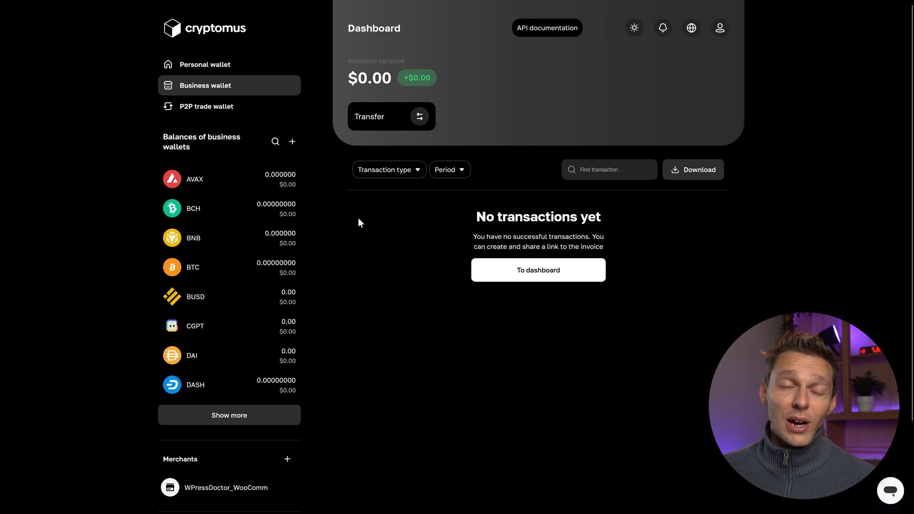
Step: In the Cryptomus personal wallet, set up a conversion from BTC to MATIC
left_click(292, 142)
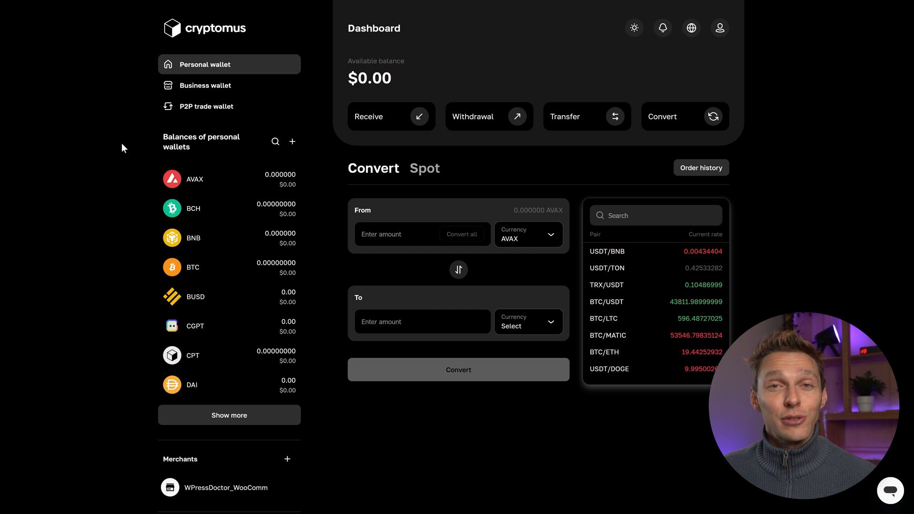
left_click(179, 238)
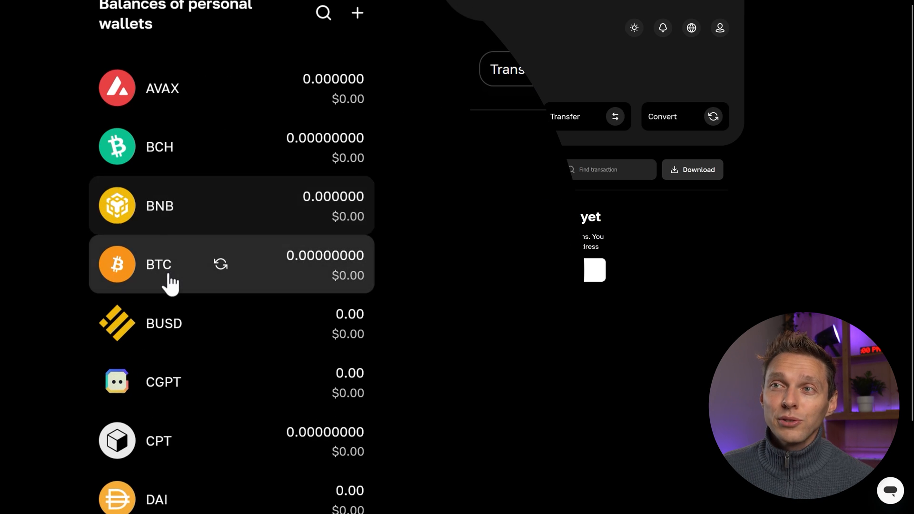
left_click(221, 265)
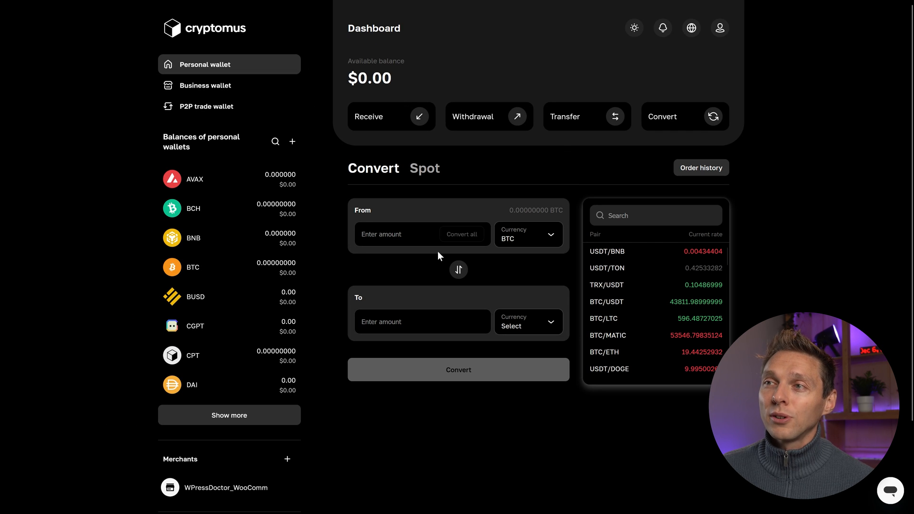
left_click(531, 331)
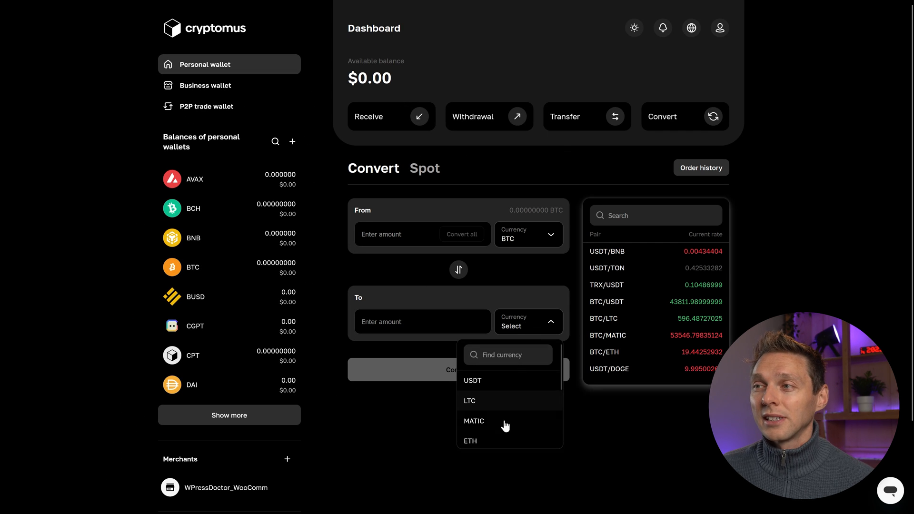
left_click(476, 422)
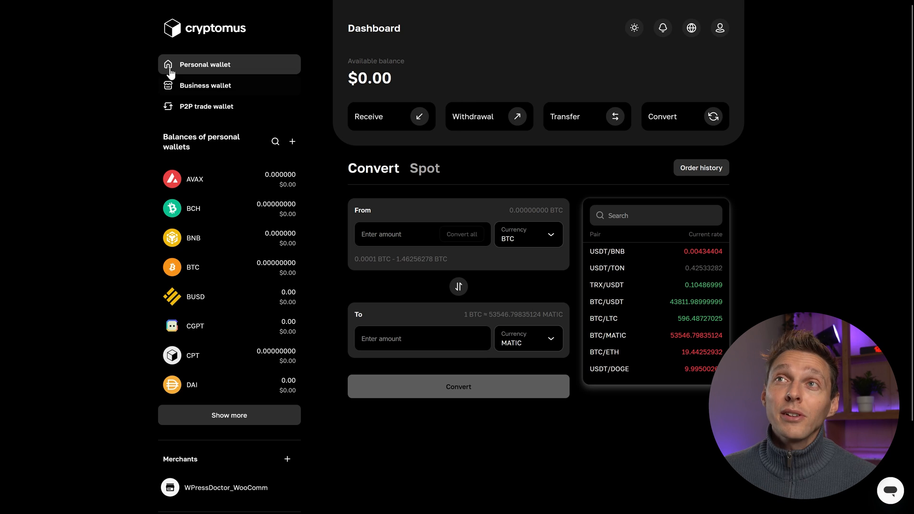
Step: From the Cryptomus business wallet page, open the support tickets and the support live chat
left_click(191, 107)
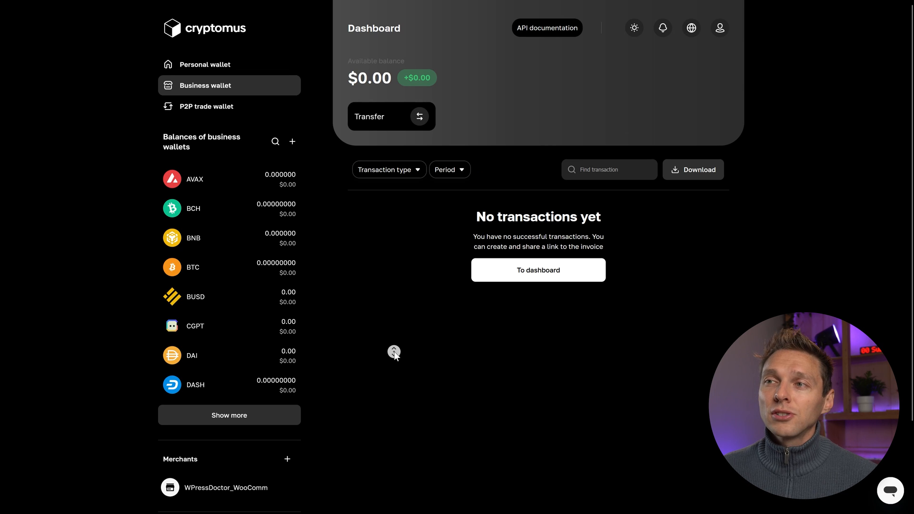
scroll(393, 355, "down", 3)
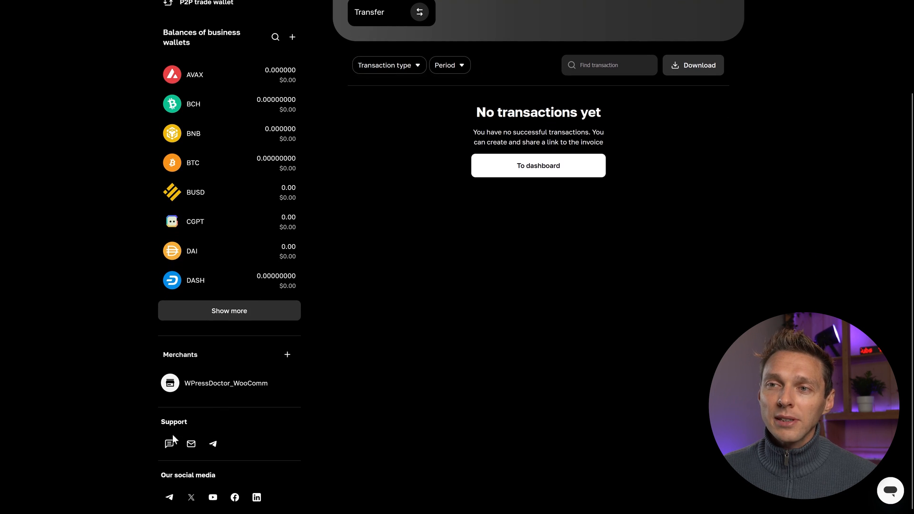
left_click(169, 444)
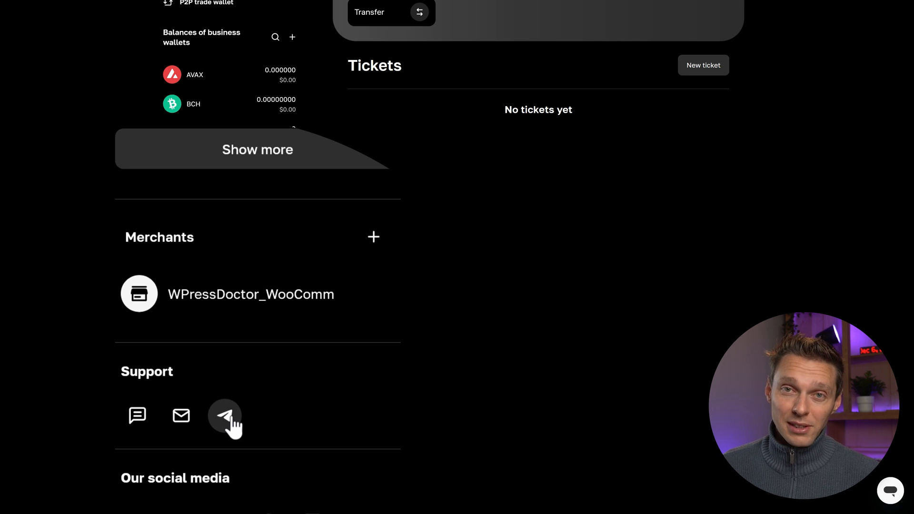
left_click(891, 491)
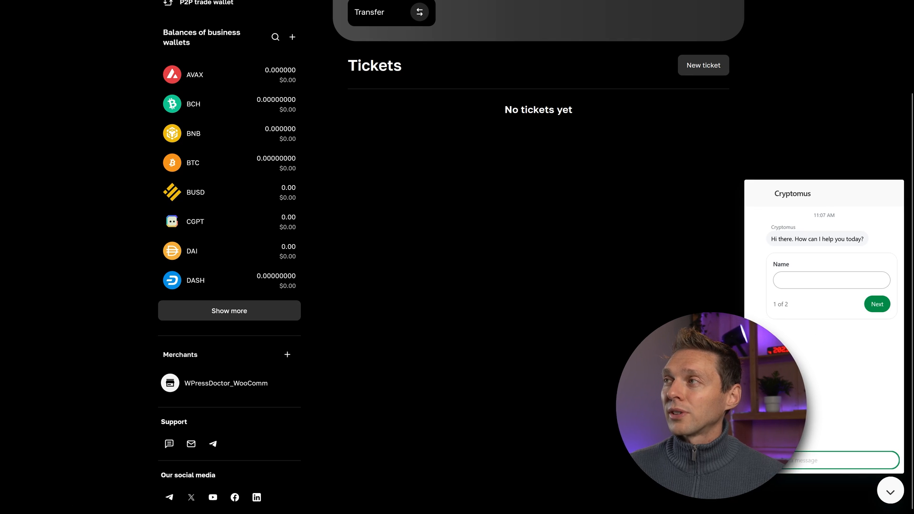